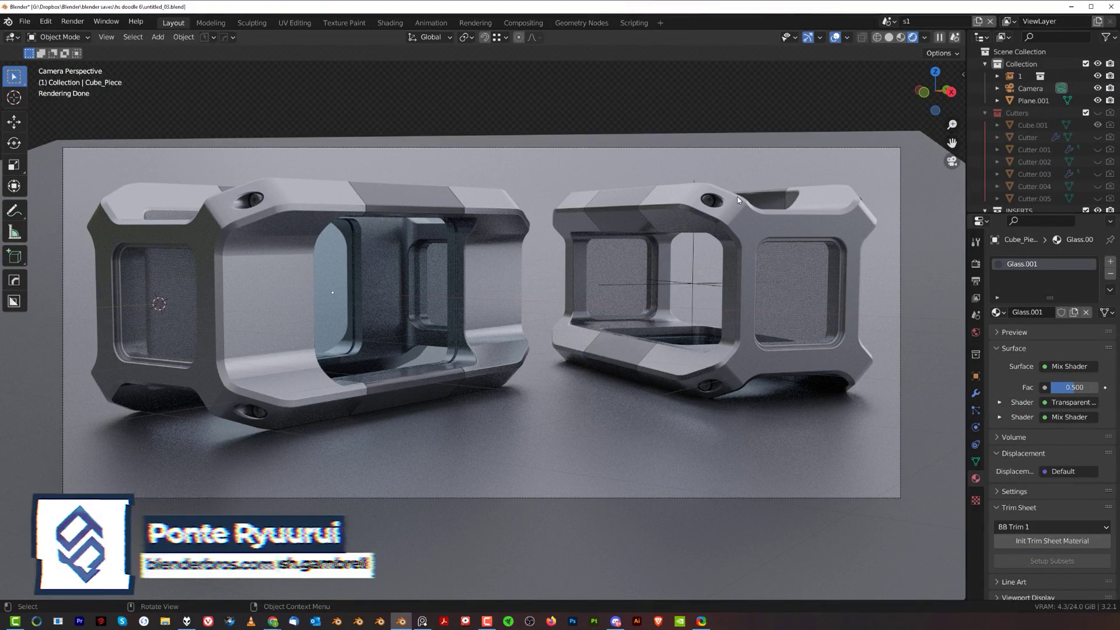
View the glass render in scene s2 for comparison, and return to scene s1
click(888, 21)
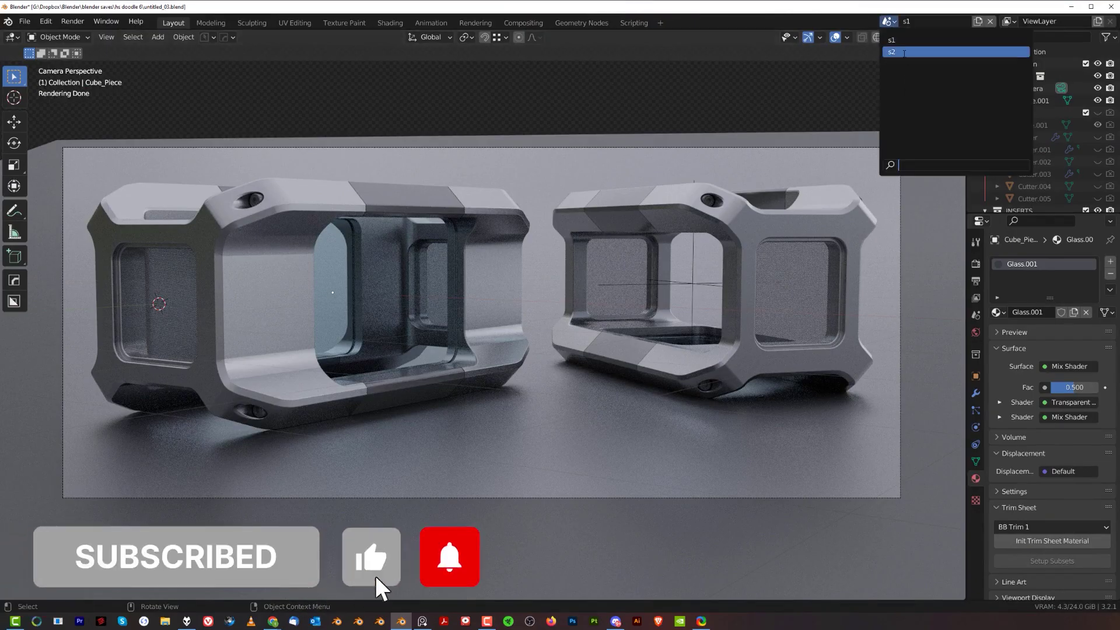
click(907, 52)
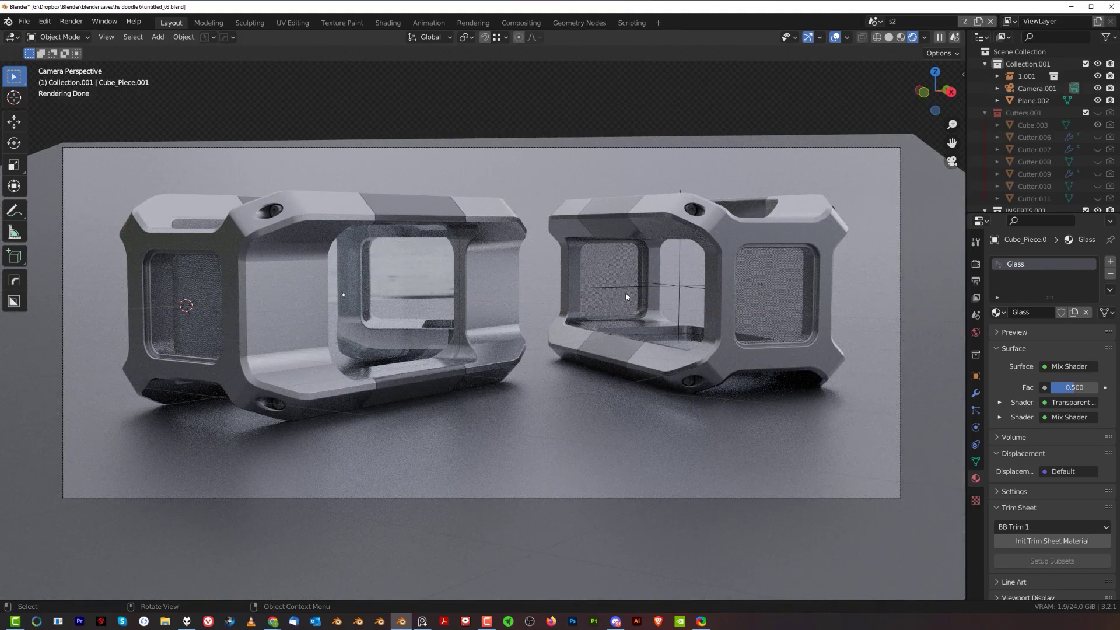
click(881, 22)
click(893, 40)
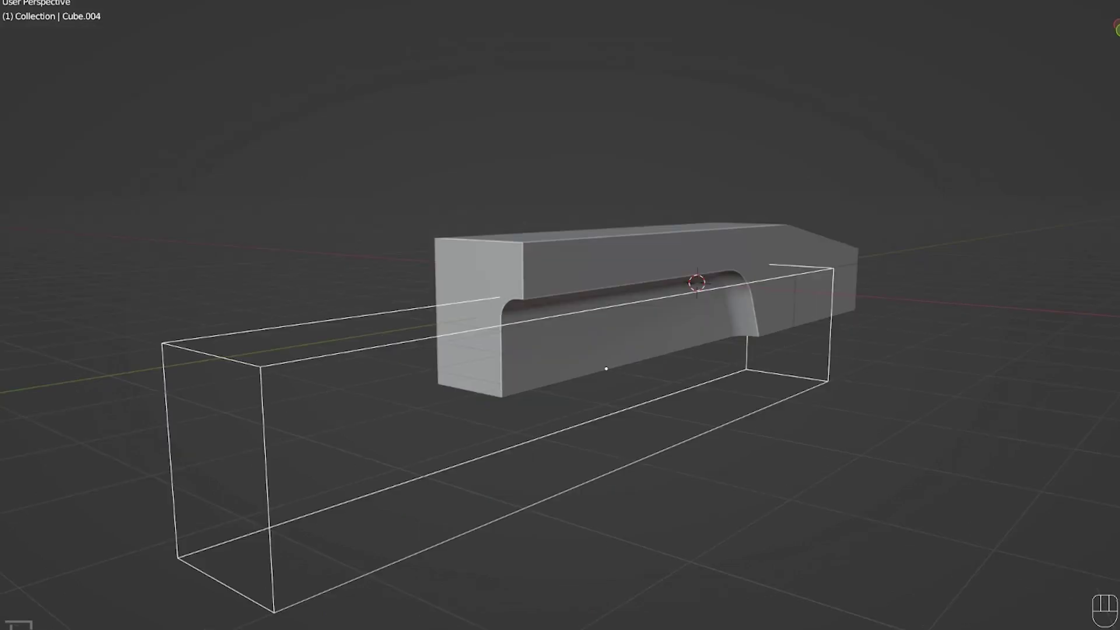
scroll(656, 270, up, 5)
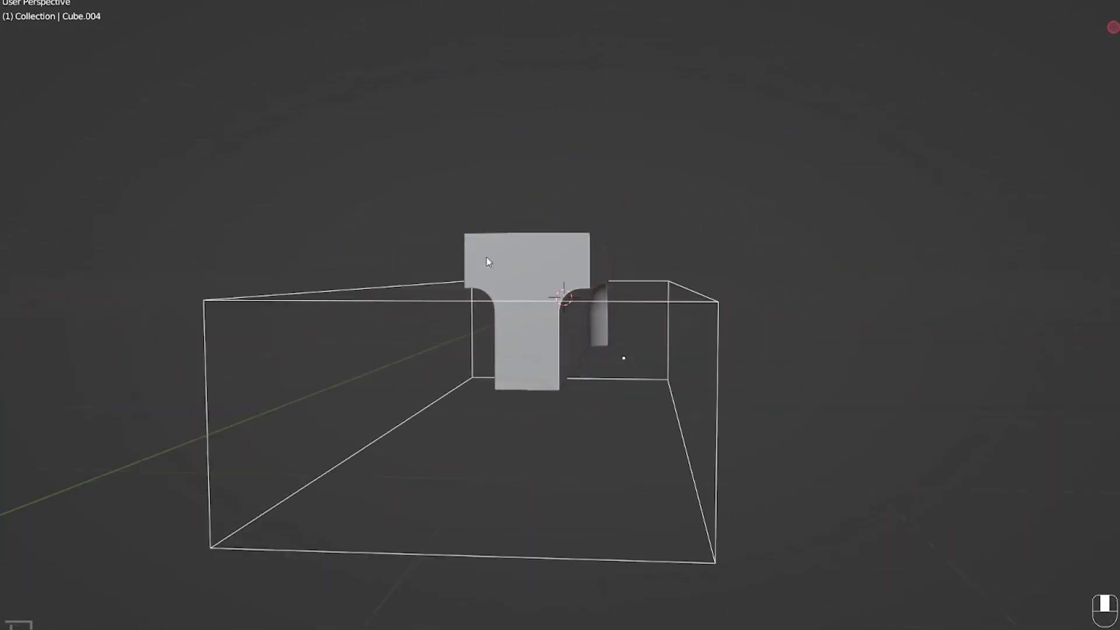
key(Tab)
key(ctrl+KP_Subtract)
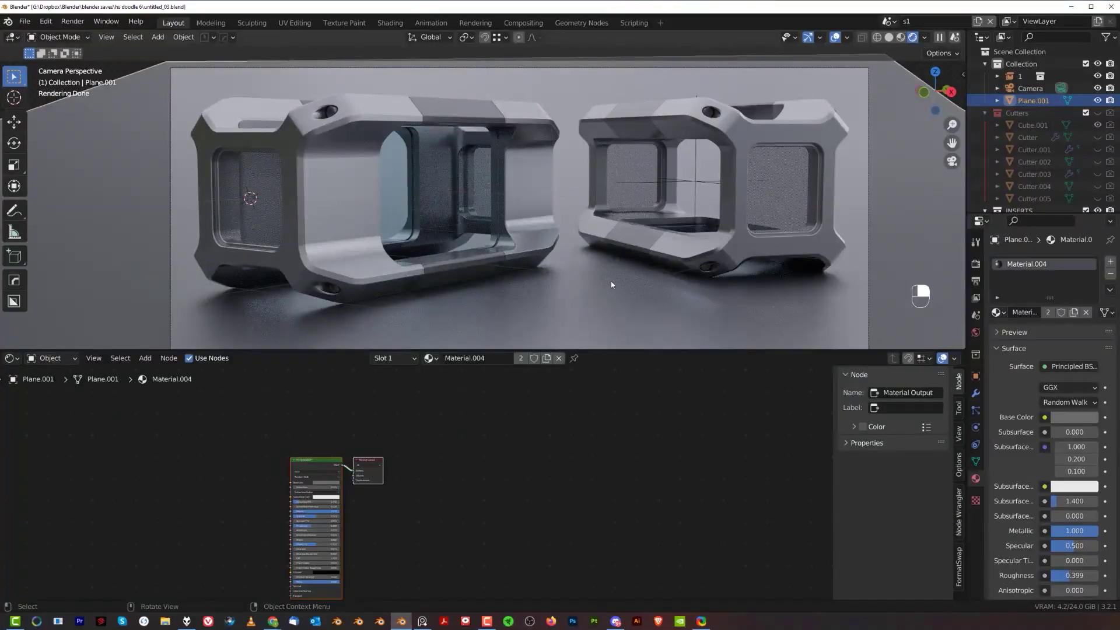
Add a cube and move it in front of the gap between the two frame models
key(shift+a)
mouse_move(613, 285)
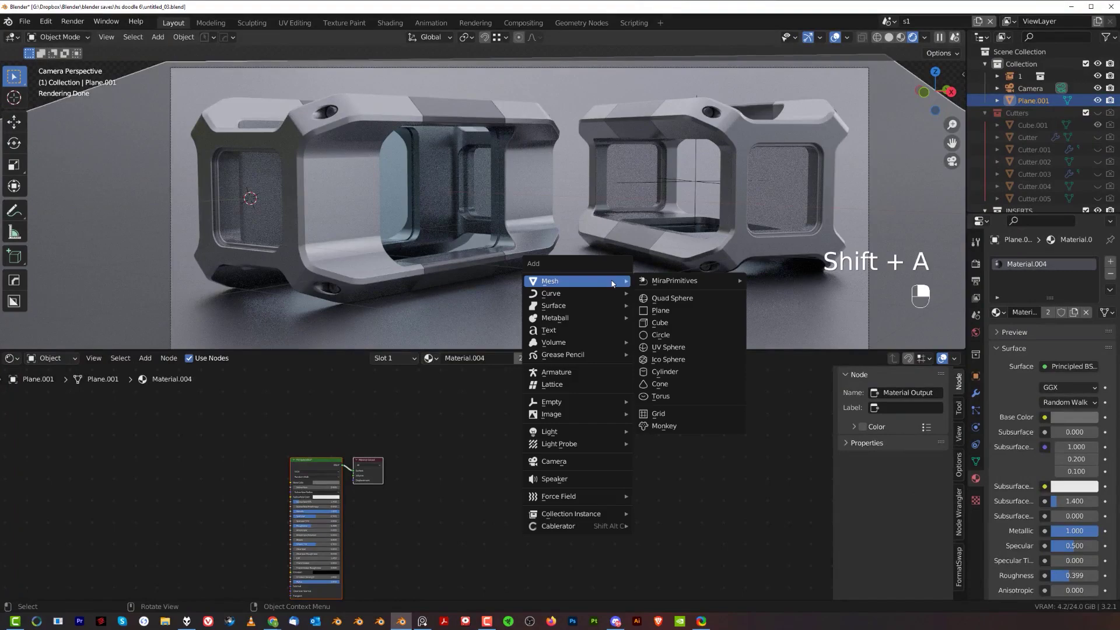
click(670, 323)
scroll(403, 267, down, 3)
key(g)
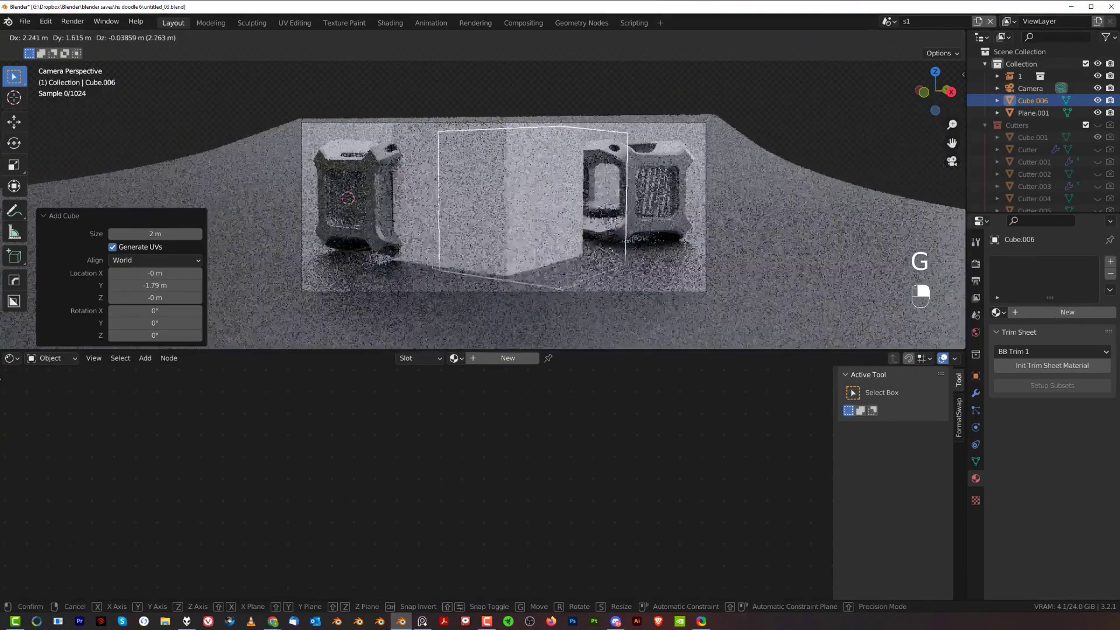
click(615, 255)
scroll(608, 253, up, 3)
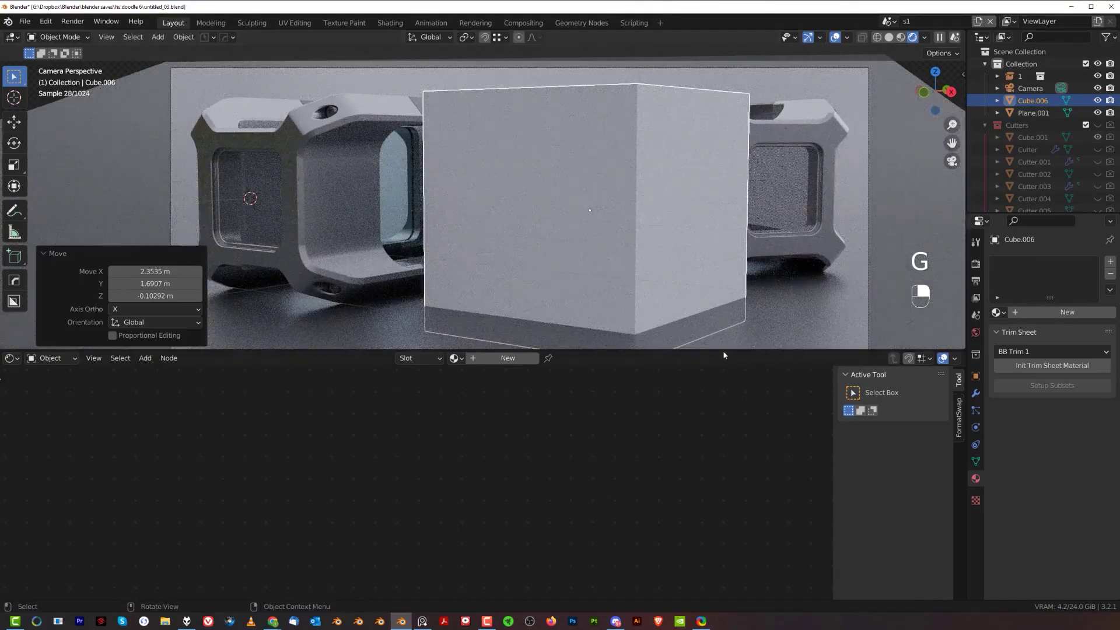
Scale the cube to about 0.78 and shift it by about -0.30 m in X, -0.22 m in Y and -0.08 m in Z
drag(723, 355, 723, 514)
shift+middle_drag(563, 285, 488, 262)
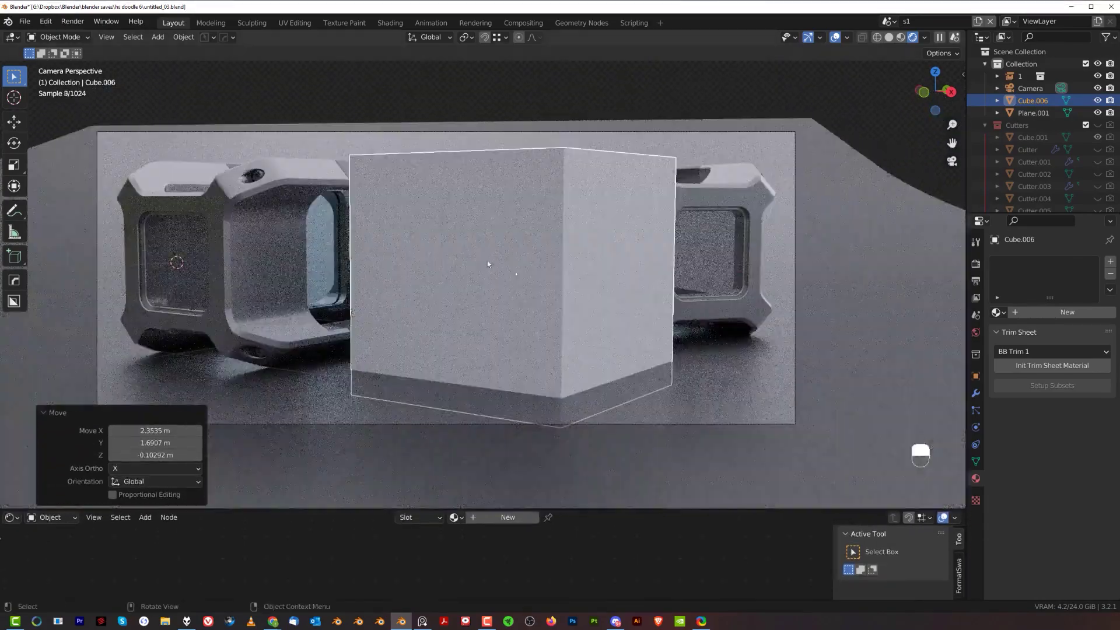
scroll(489, 264, down, 1)
shift+middle_drag(569, 291, 582, 294)
key(s)
click(679, 280)
scroll(653, 317, up, 2)
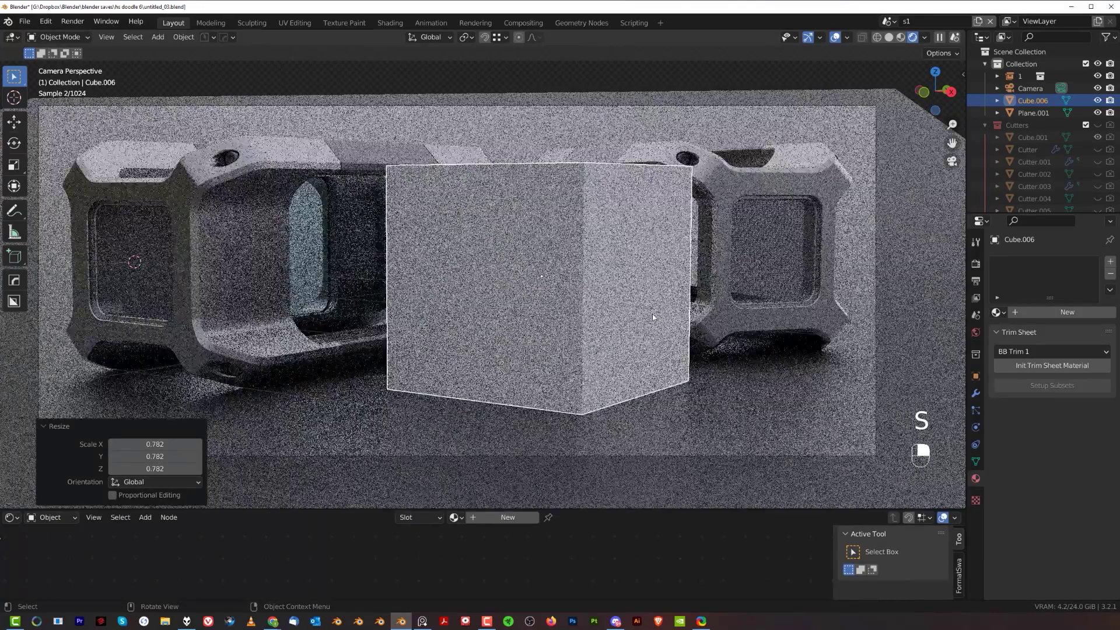
key(g)
click(652, 284)
scroll(653, 284, down, 3)
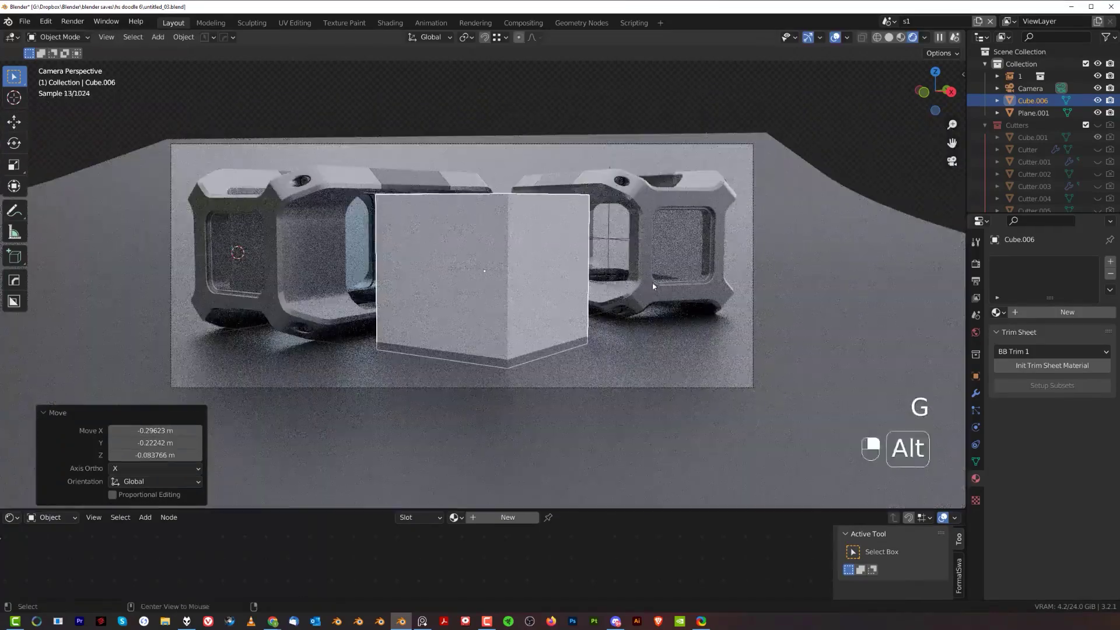
Assign a new blank material of type Glass to the cube
key(alt+m)
shift+click(654, 283)
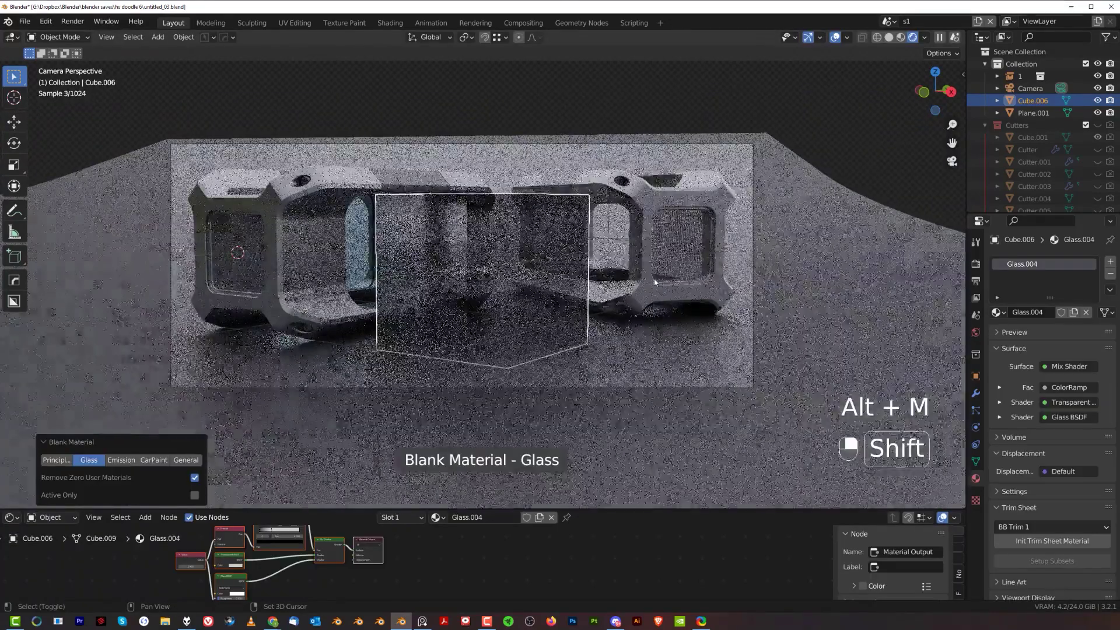
scroll(547, 327, up, 2)
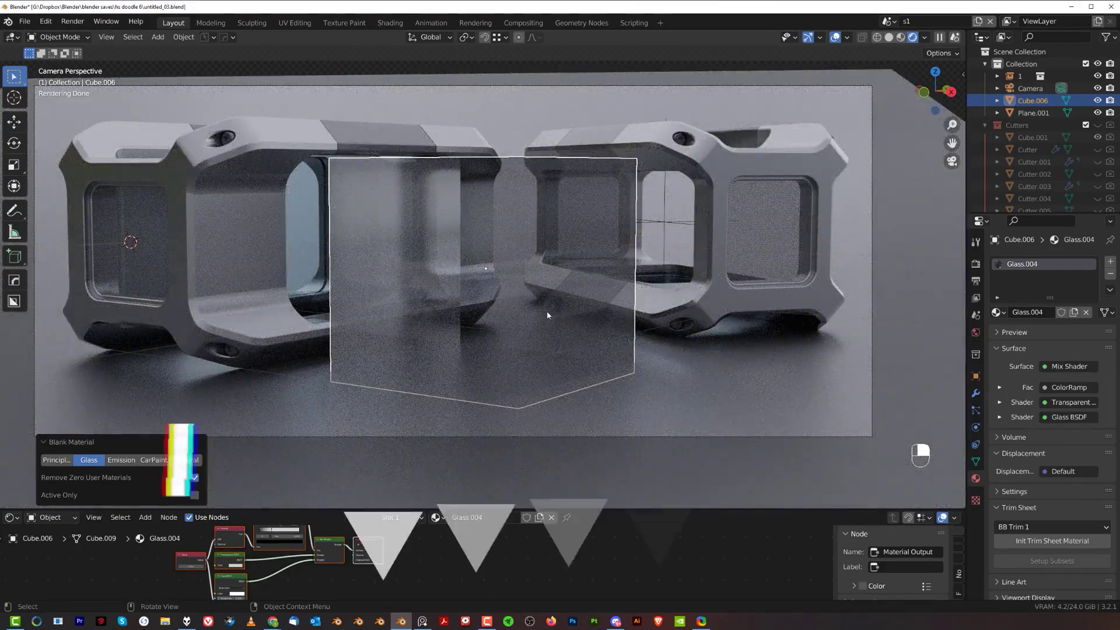
shift+middle_drag(655, 334, 674, 321)
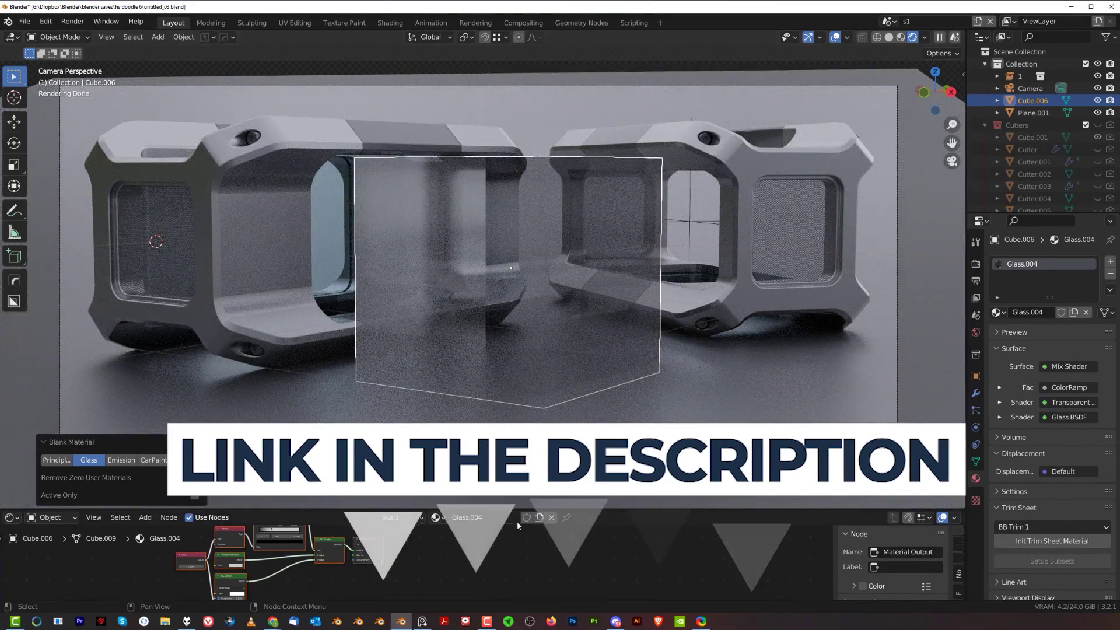
Enlarge the node editor and delete the Fresnel, ColorRamp and Value nodes from the cube's glass material
drag(703, 510, 699, 443)
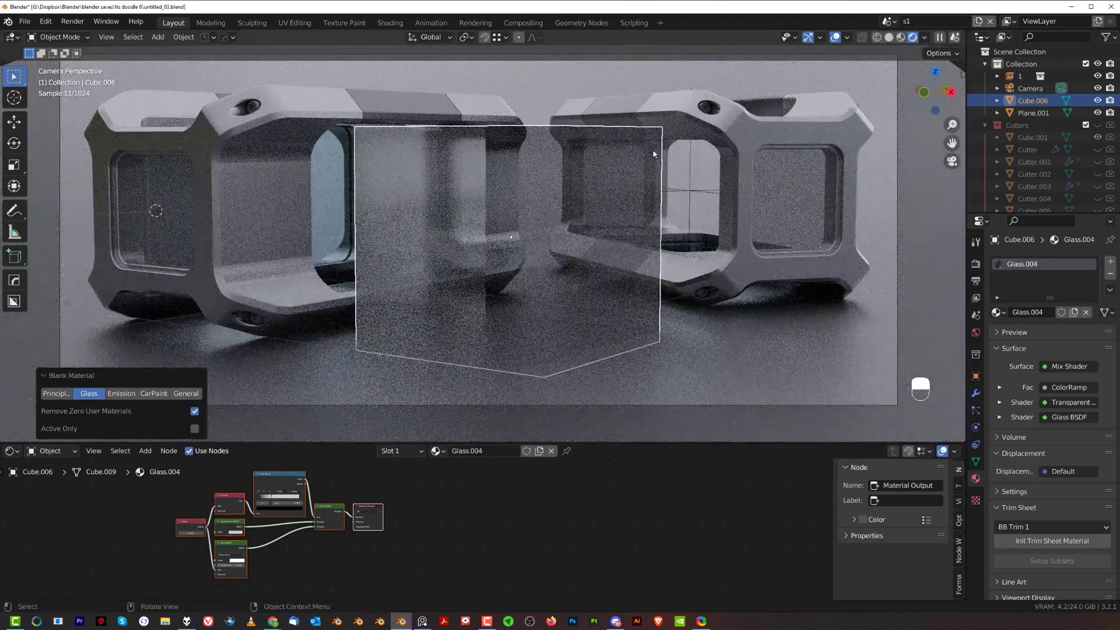
key(Home)
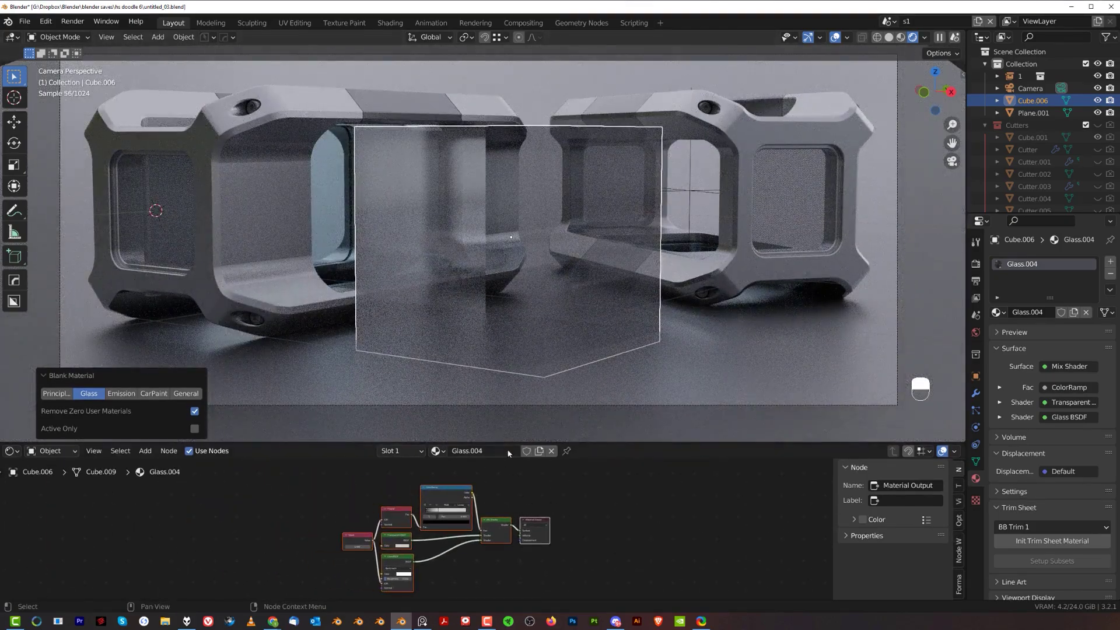
drag(667, 442, 666, 348)
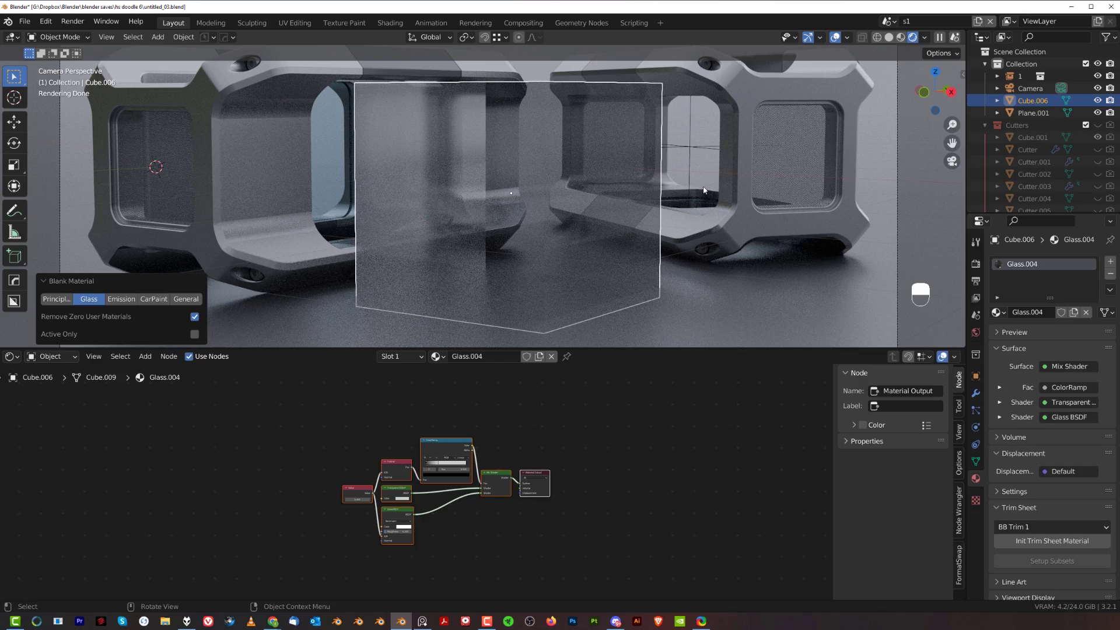
scroll(400, 440, up, 2)
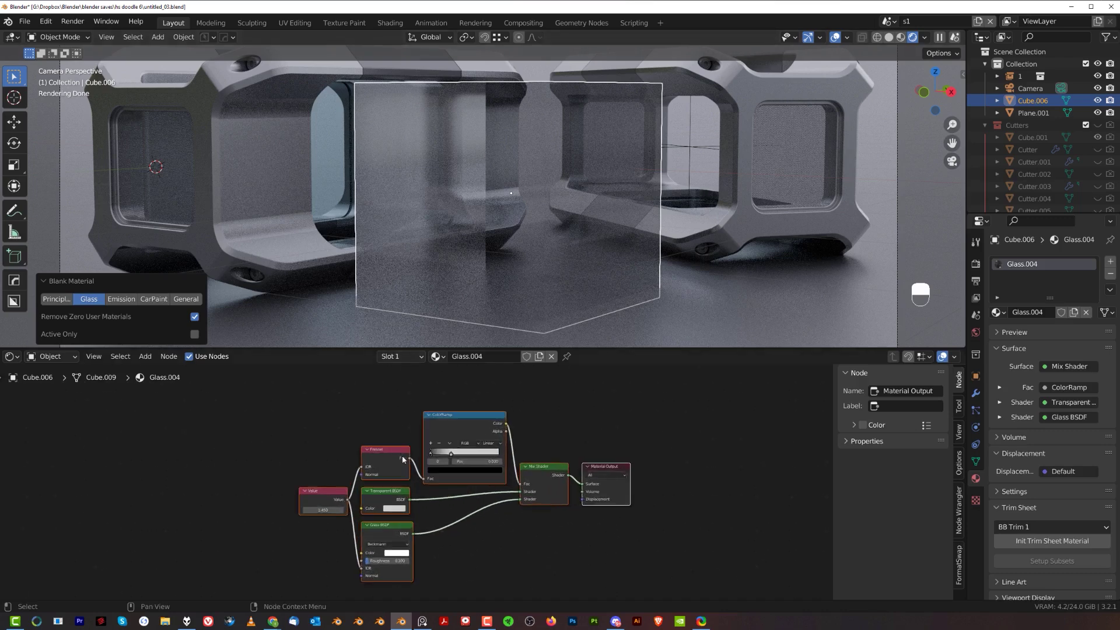
drag(247, 397, 469, 463)
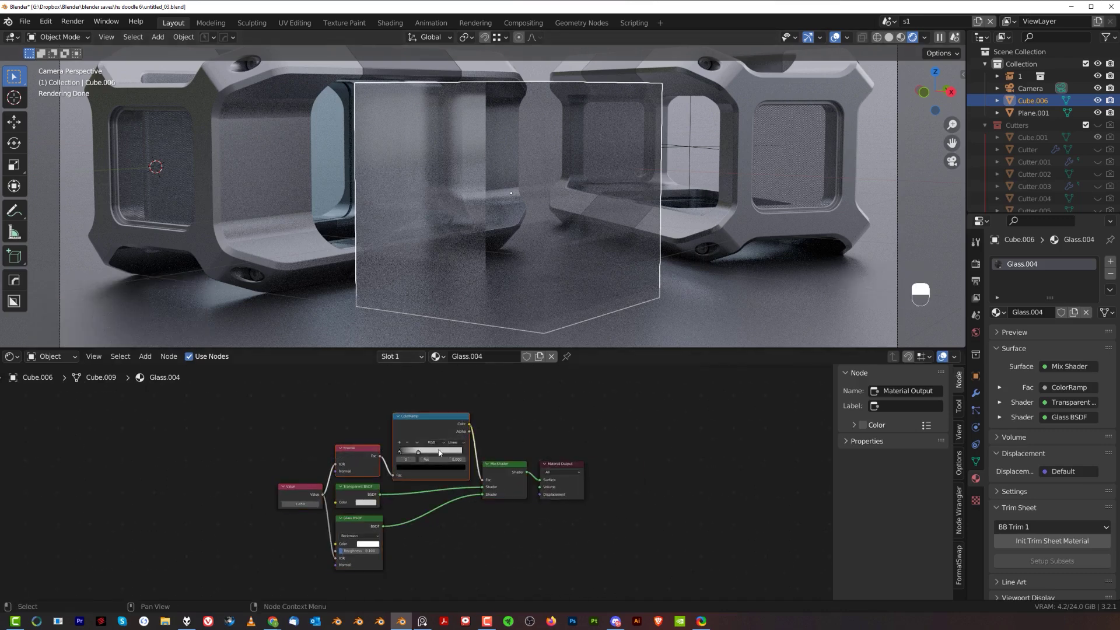
key(Delete)
click(290, 496)
key(Delete)
Add a Light Path node above the Transparent BSDF and Glass BSDF nodes
key(shift+a)
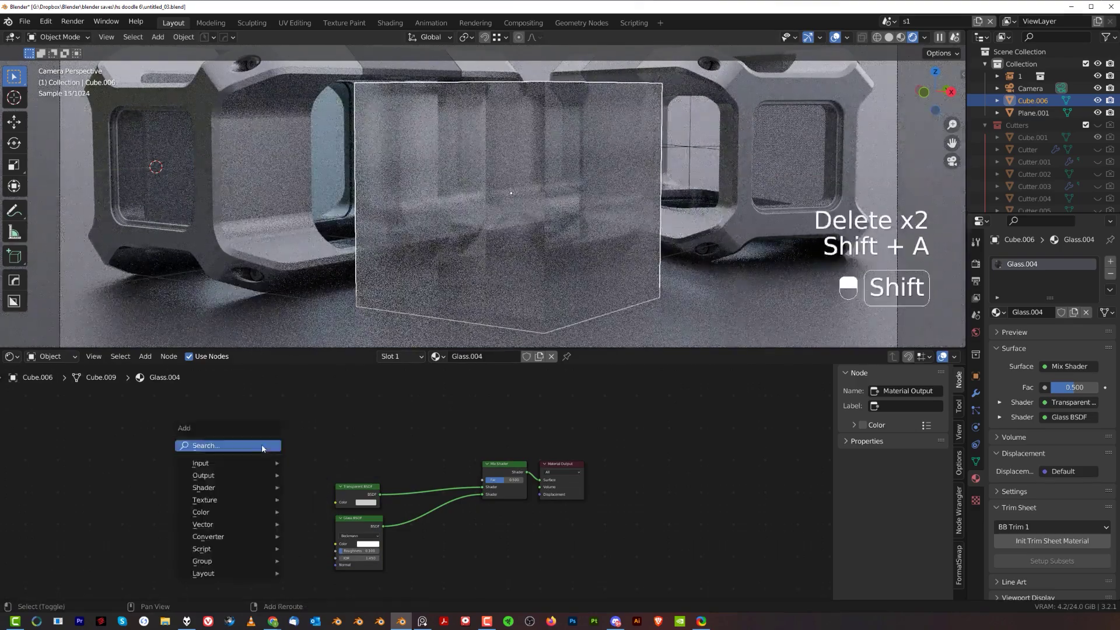
click(264, 448)
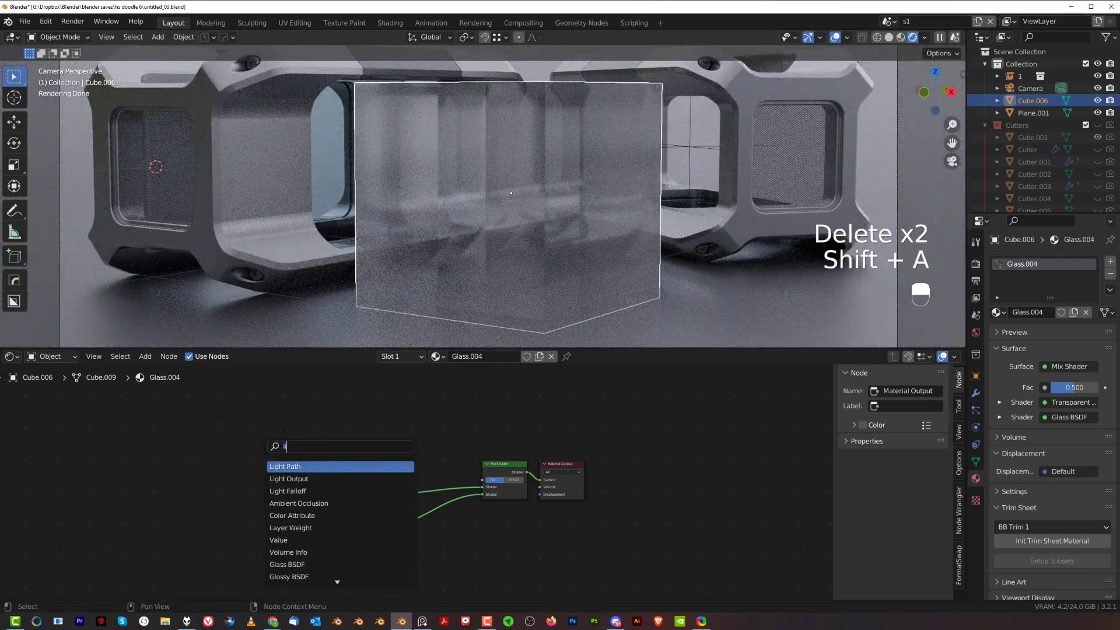
click(299, 468)
click(316, 438)
scroll(318, 461, up, 3)
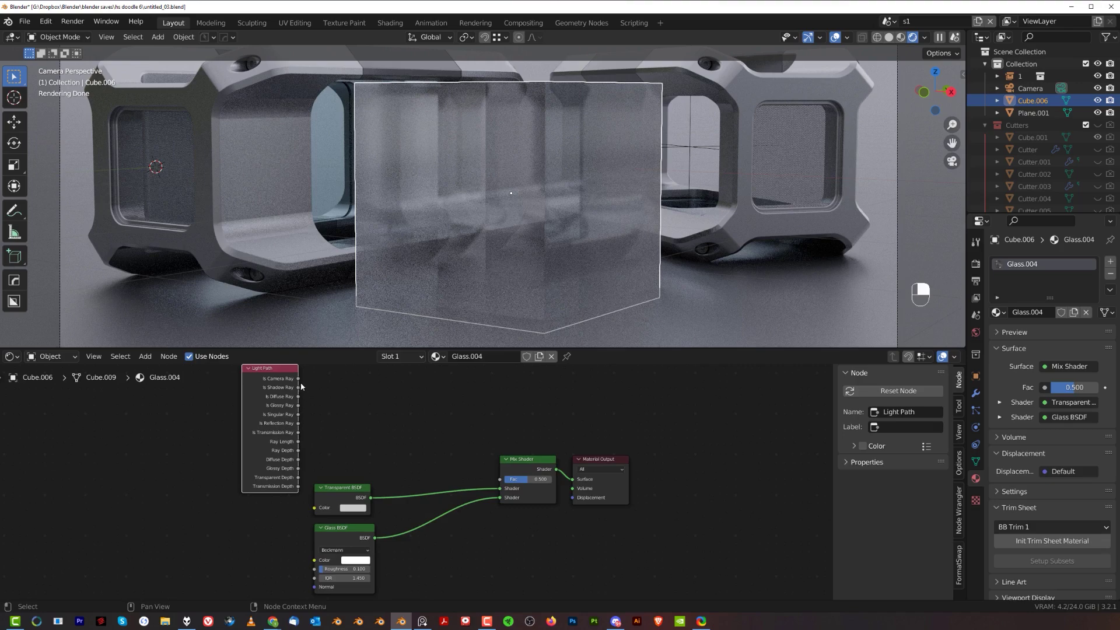
Connect Is Shadow Ray to the Mix Shader's factor, Glass BSDF to its first shader input and Transparent BSDF to its second
drag(298, 387, 503, 480)
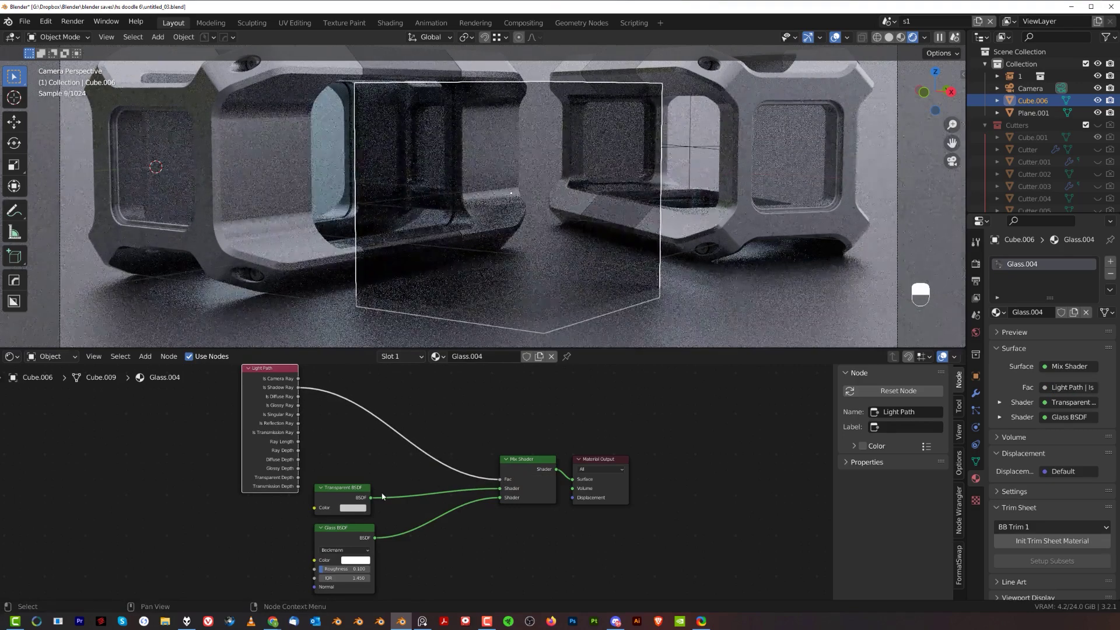
drag(371, 497, 508, 501)
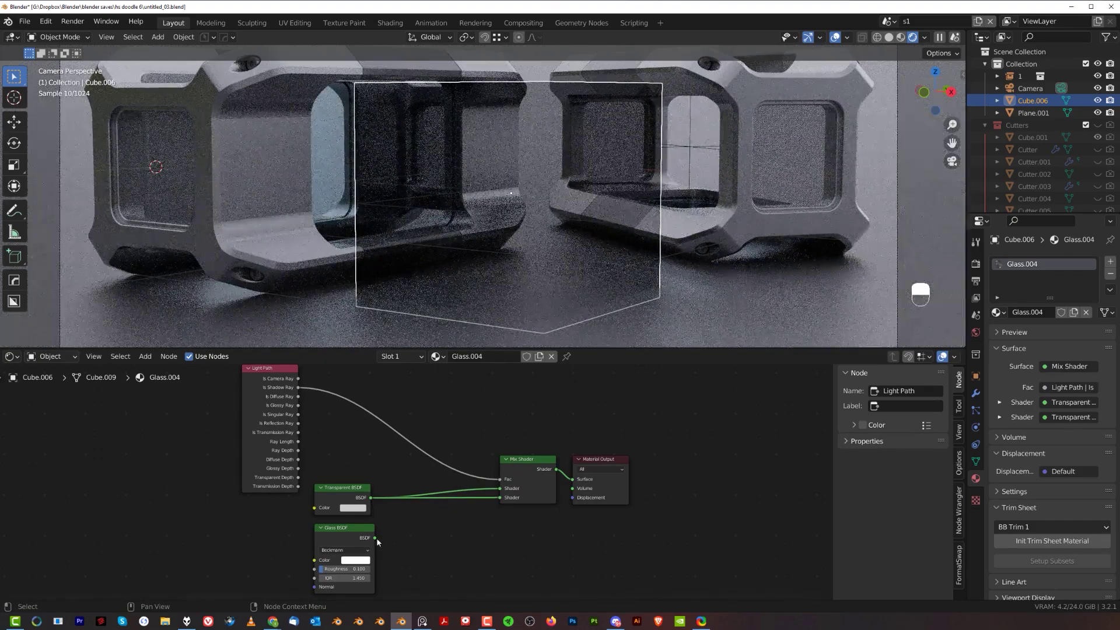
drag(374, 537, 502, 489)
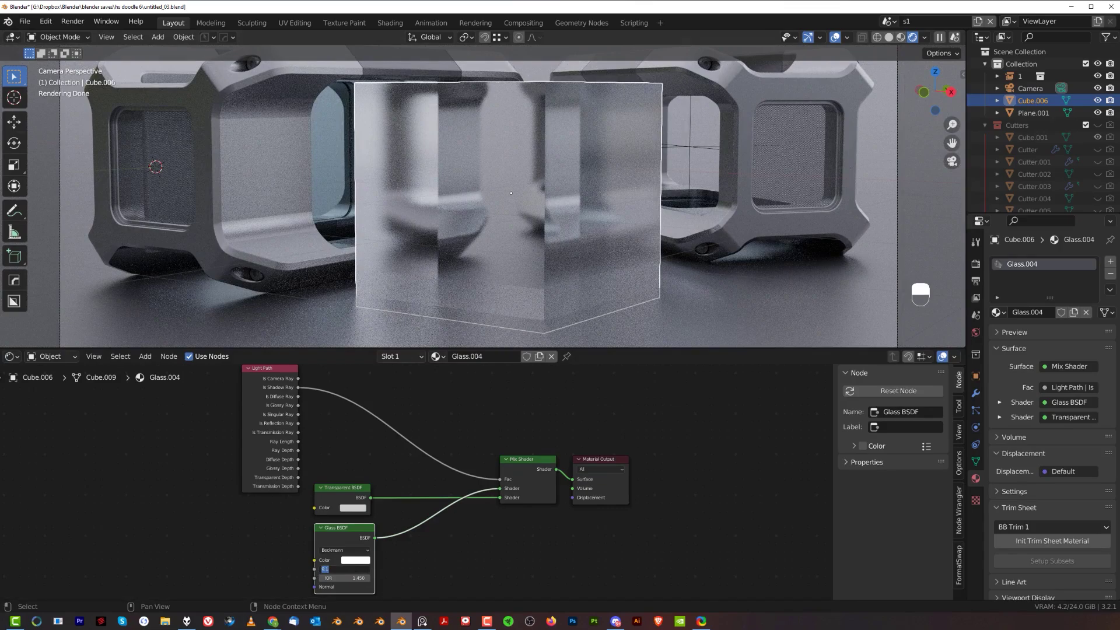
Set the Glass BSDF roughness to 0.001
key(Return)
scroll(391, 562, up, 4)
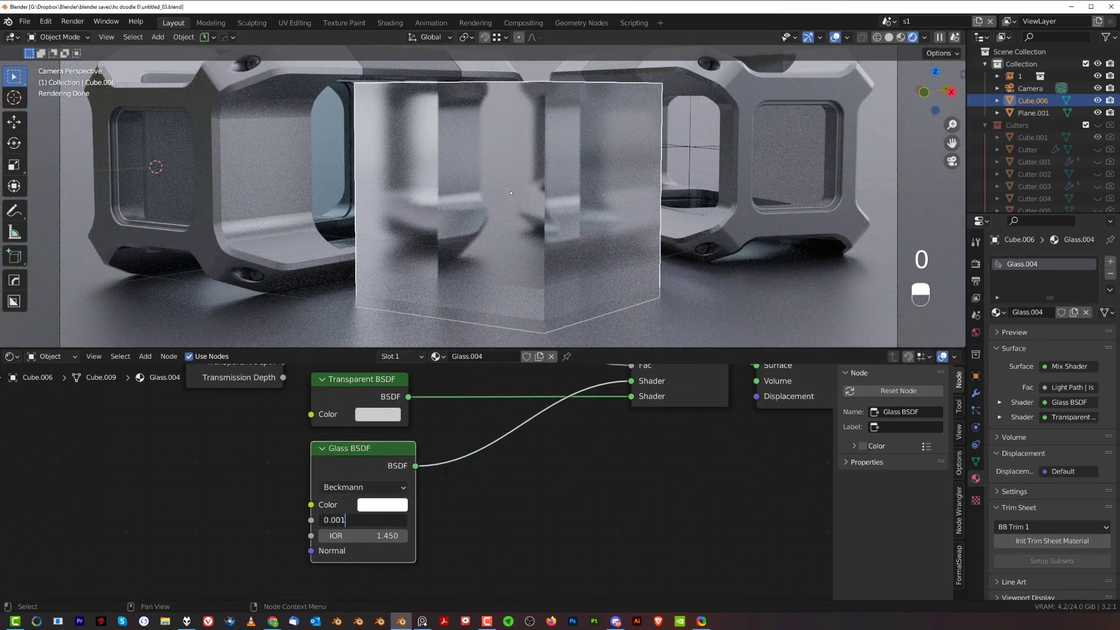
key(Return)
scroll(528, 393, down, 5)
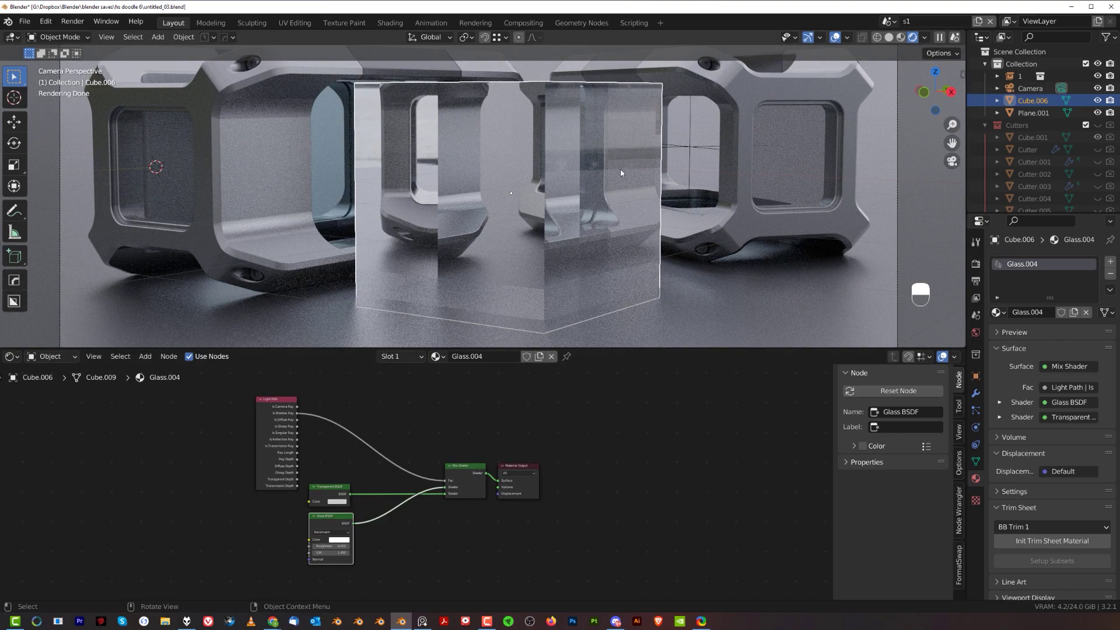
Rotate the glass cube about -24.3° around the Z axis
key(r)
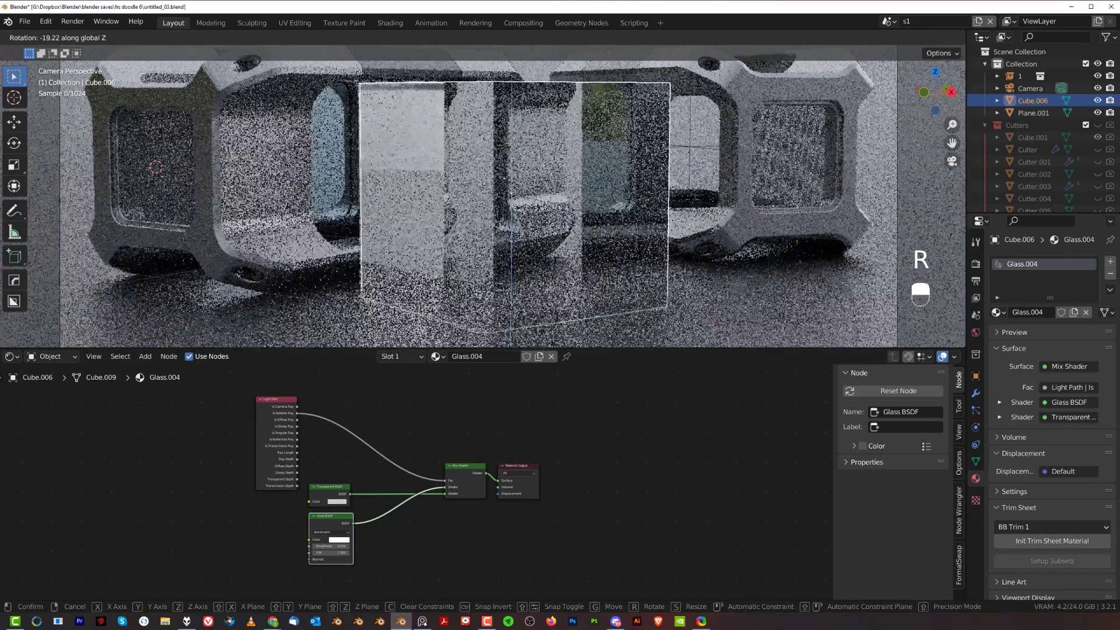
click(599, 112)
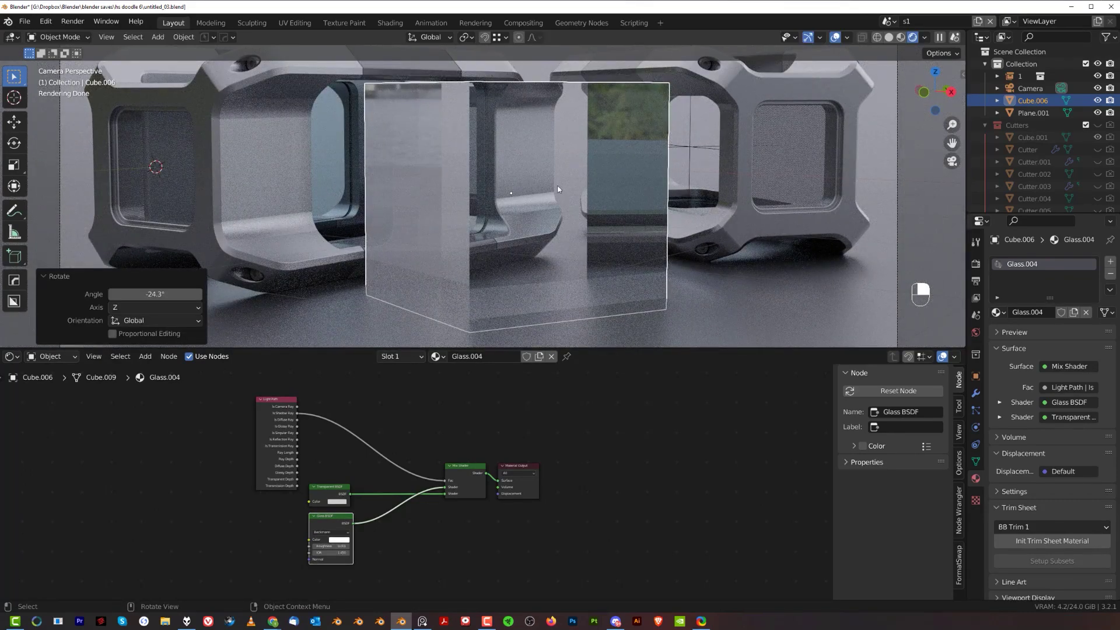
scroll(615, 208, down, 3)
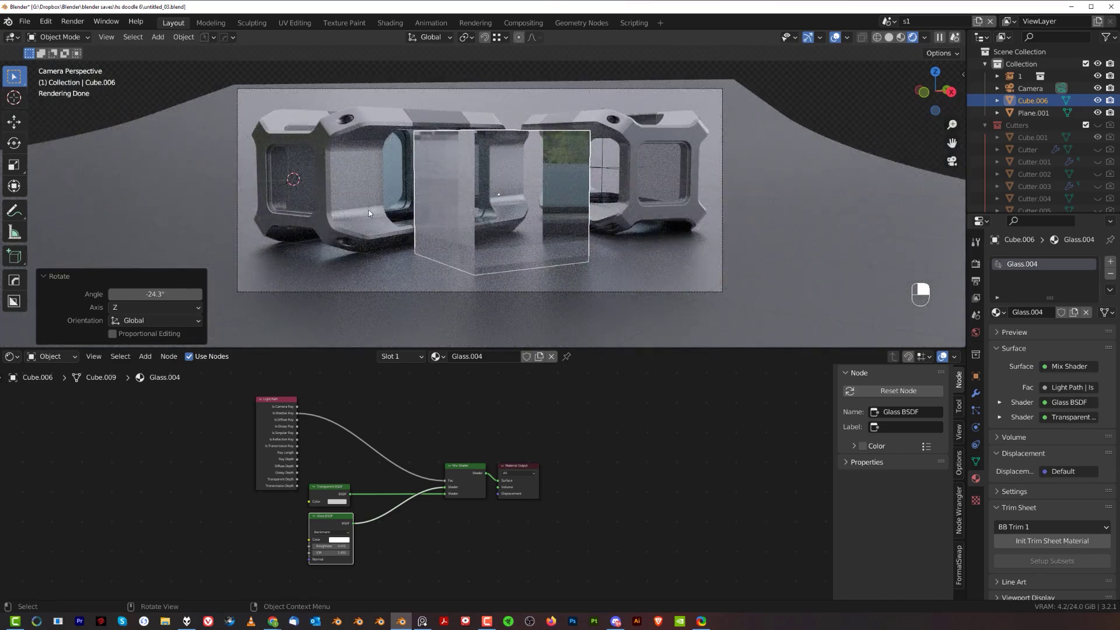
scroll(668, 164, up, 3)
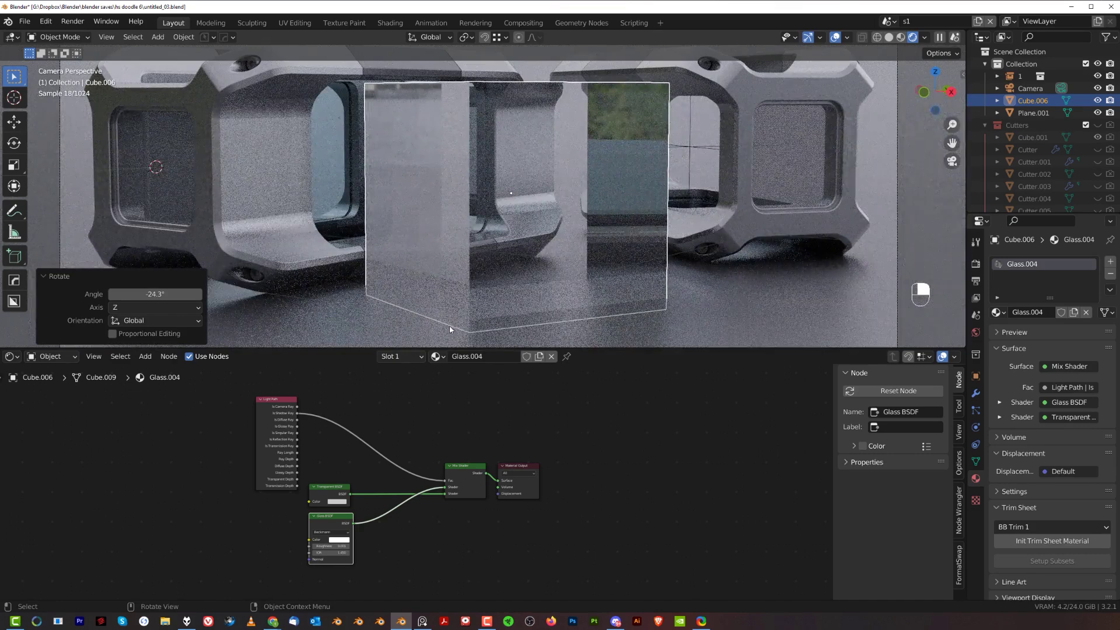
Duplicate the Light Path, Transparent BSDF, Glass BSDF and Mix Shader nodes and place the copies above the originals
scroll(487, 457, down, 9)
shift+middle_drag(480, 432, 453, 401)
scroll(438, 455, up, 3)
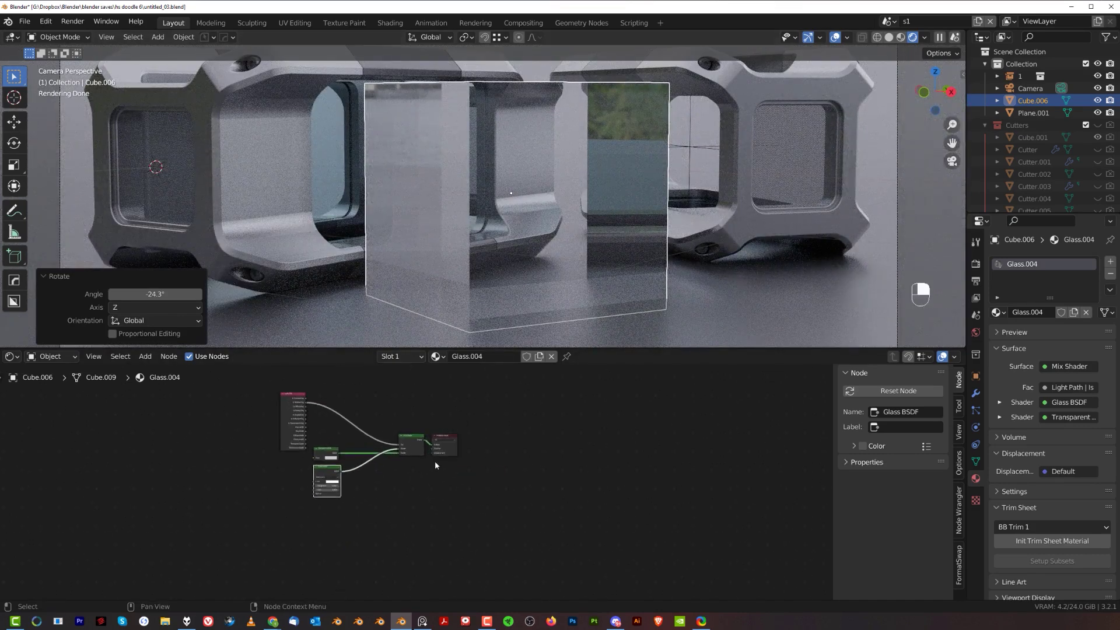
shift+middle_drag(437, 450, 449, 465)
shift+middle_drag(408, 426, 453, 437)
drag(280, 396, 477, 563)
scroll(432, 527, down, 3)
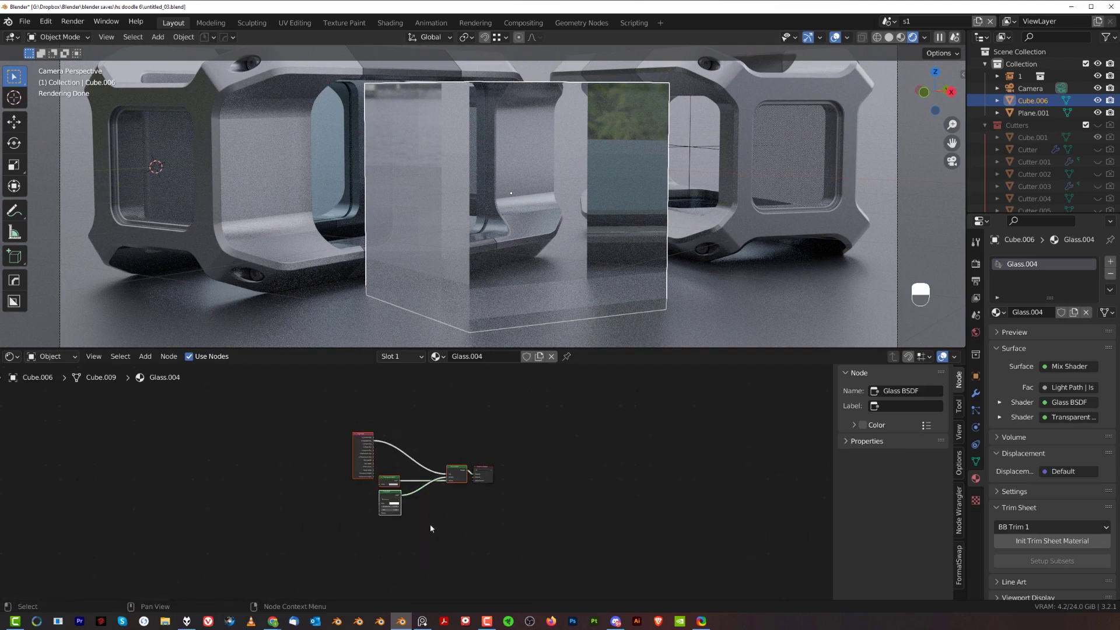
shift+middle_drag(439, 505, 449, 528)
key(shift+d)
click(439, 438)
Duplicate the upper group's Mix Shader and place the copy in the empty area between the two node groups
scroll(474, 465, up, 5)
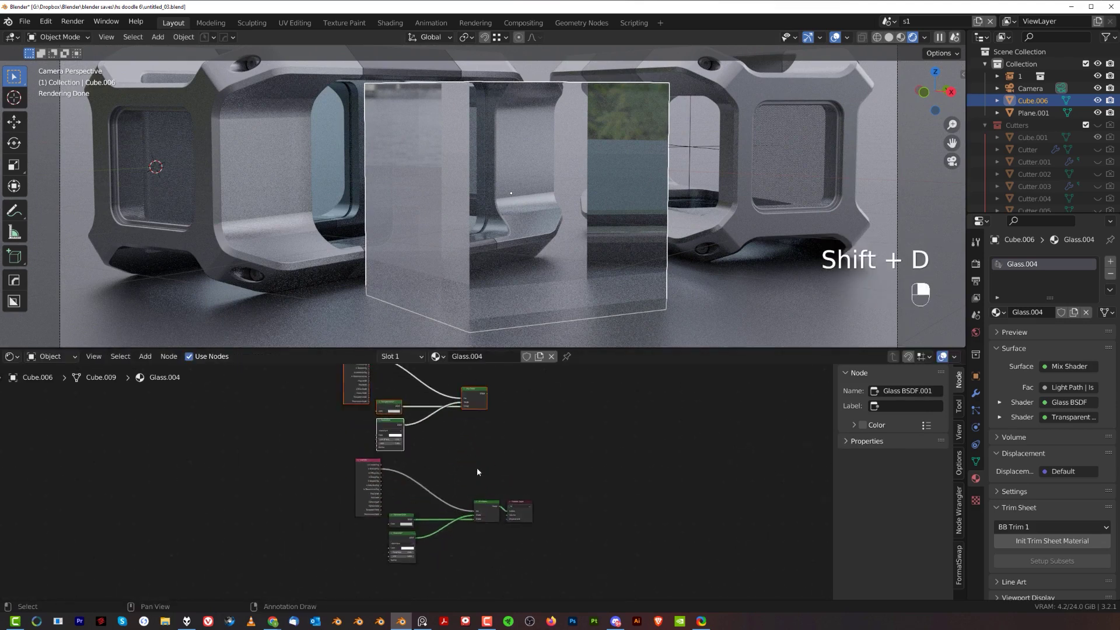
shift+middle_drag(461, 437, 333, 467)
click(358, 411)
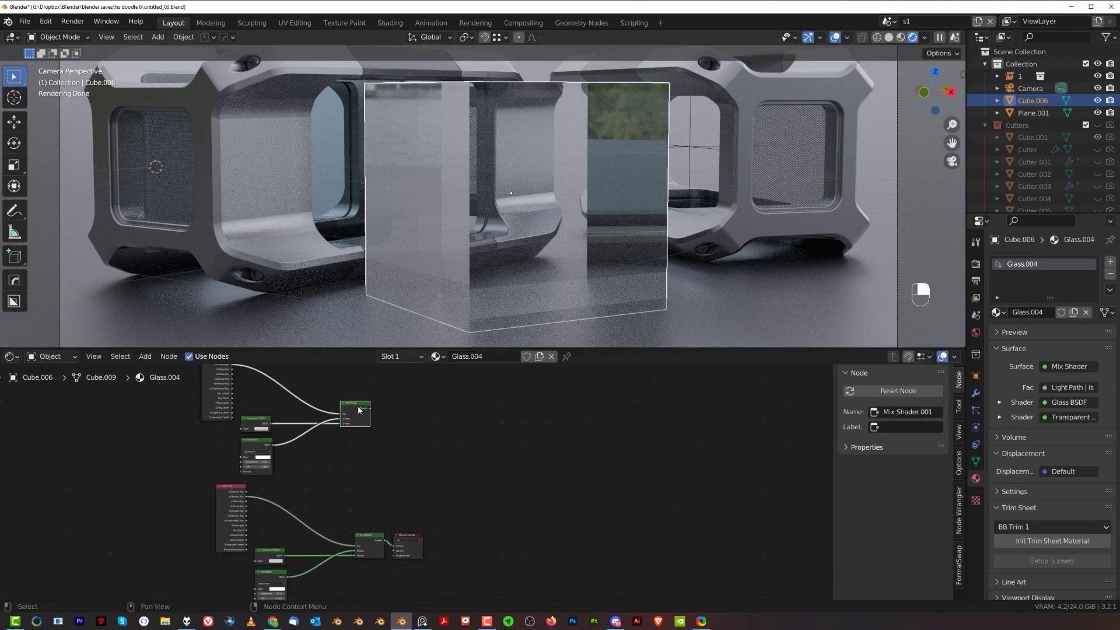
key(shift+d)
click(415, 471)
scroll(417, 478, up, 10)
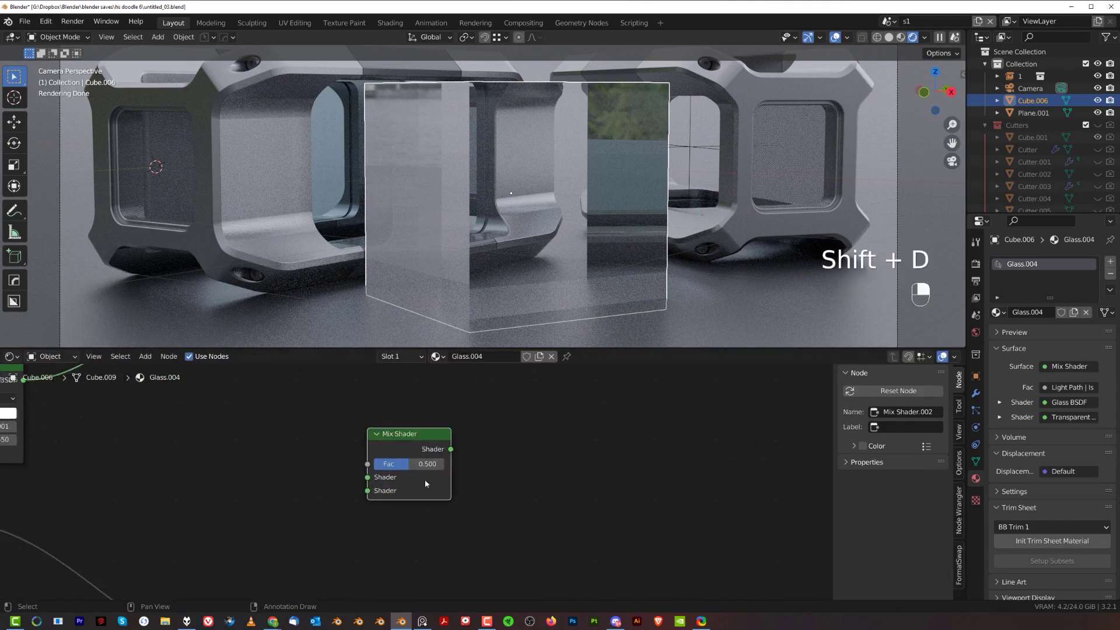
Move the Material Output away from the lower group and insert the new Mix Shader into the link leading to it
scroll(403, 473, down, 1)
scroll(412, 502, down, 3)
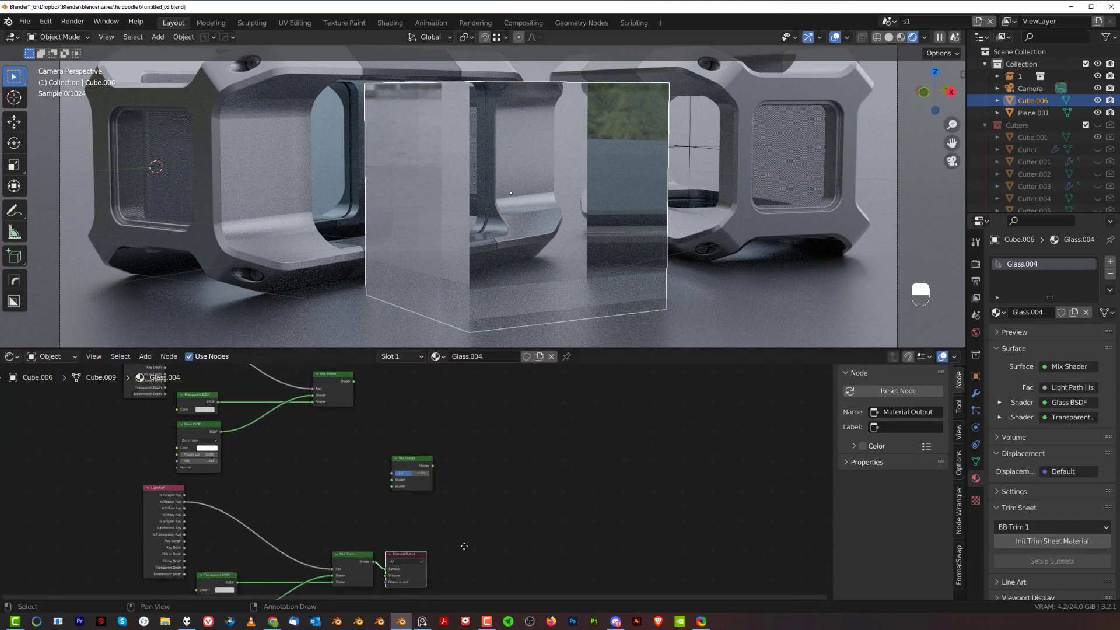
drag(465, 547, 567, 488)
drag(411, 460, 478, 500)
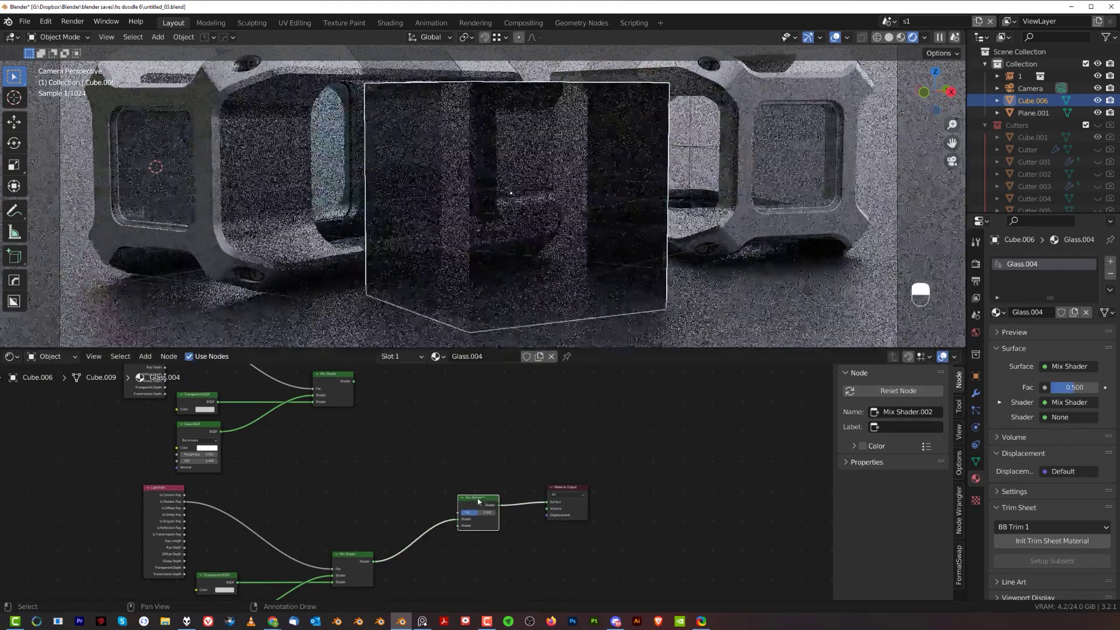
Connect the lower Mix Shader to the new Mix Shader's second shader input and the upper Mix Shader to its first
drag(373, 561, 459, 527)
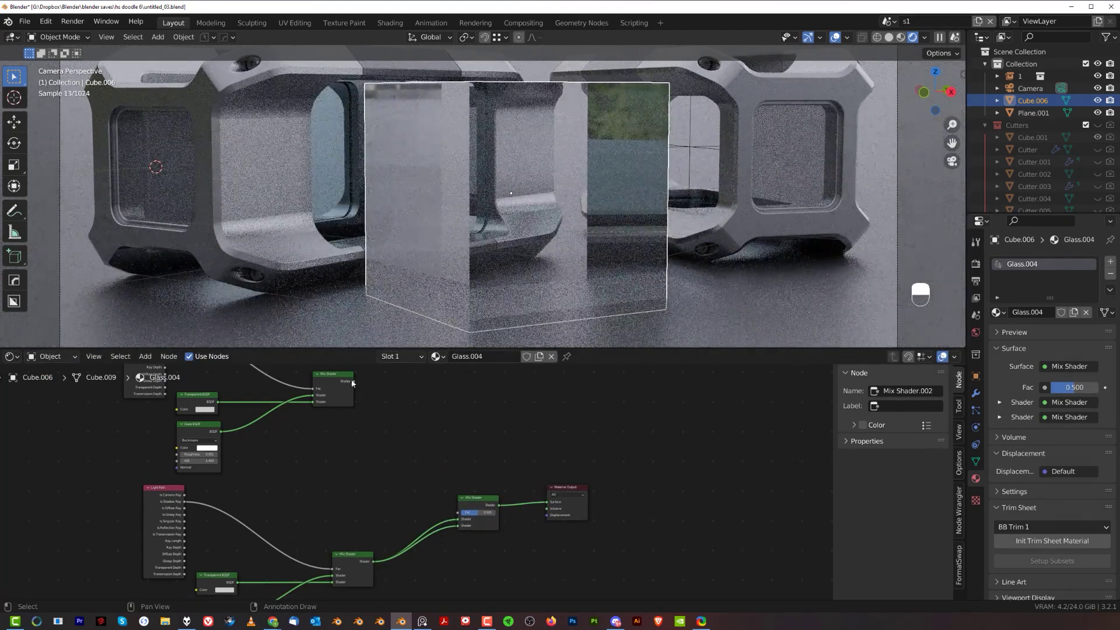
drag(353, 381, 458, 521)
Connect Is Glossy Ray of the lower Light Path to the lower Mix Shader's factor, replacing the Is Shadow Ray link
shift+middle_drag(322, 473, 595, 532)
scroll(506, 461, up, 5)
shift+middle_drag(471, 413, 316, 500)
scroll(314, 496, up, 1)
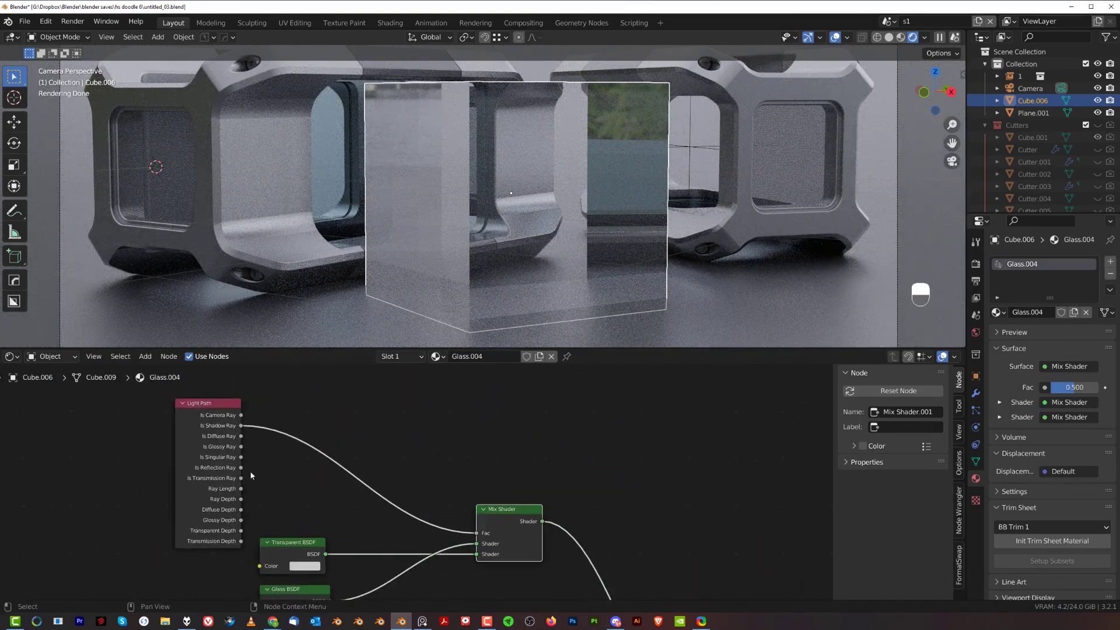
scroll(456, 474, down, 3)
shift+middle_drag(453, 471, 415, 383)
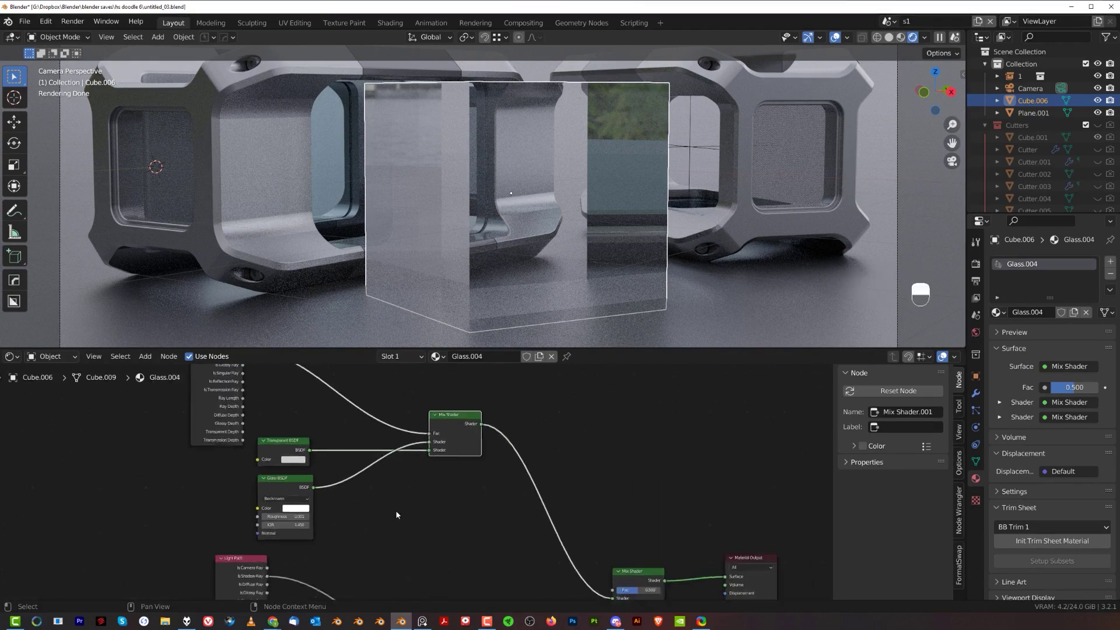
scroll(395, 510, down, 5)
shift+middle_drag(395, 510, 395, 421)
scroll(384, 486, up, 5)
scroll(288, 462, up, 1)
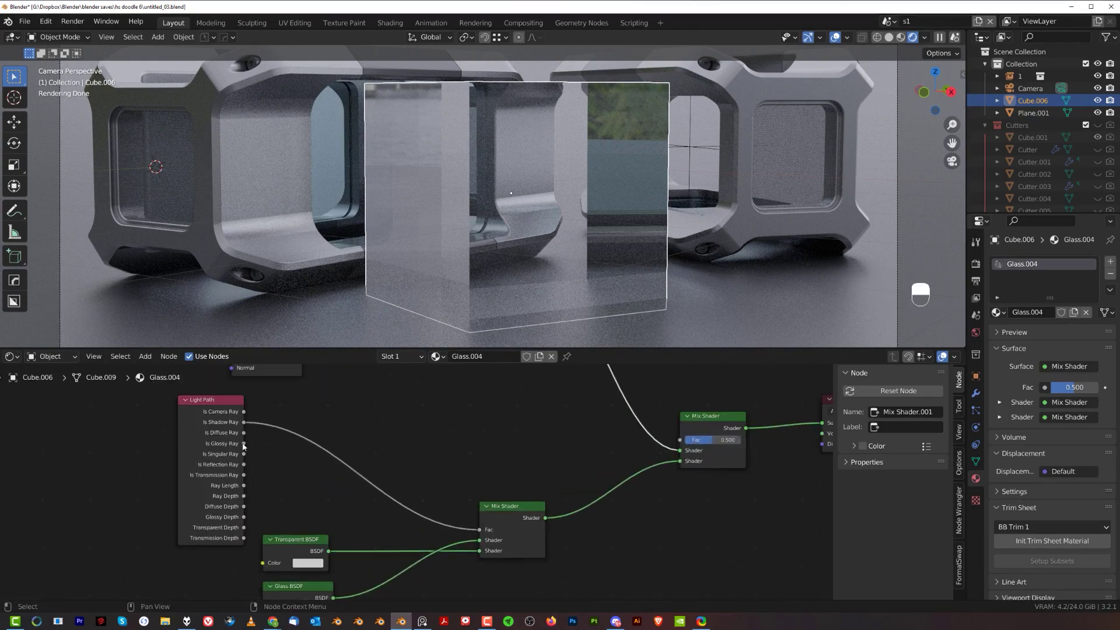
drag(244, 445, 361, 476)
drag(482, 531, 481, 530)
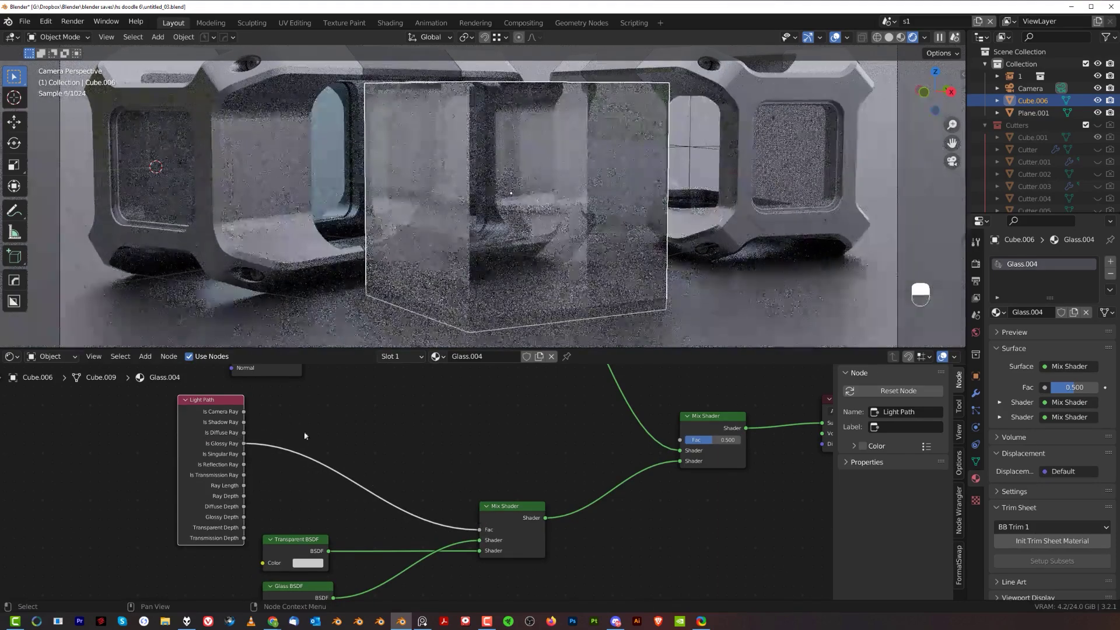
Set the factor of the final Mix Shader, the one feeding the Material Output, to 0.981
scroll(373, 467, down, 6)
scroll(348, 444, up, 5)
shift+middle_drag(608, 425, 569, 478)
scroll(345, 446, up, 6)
shift+middle_drag(485, 459, 444, 454)
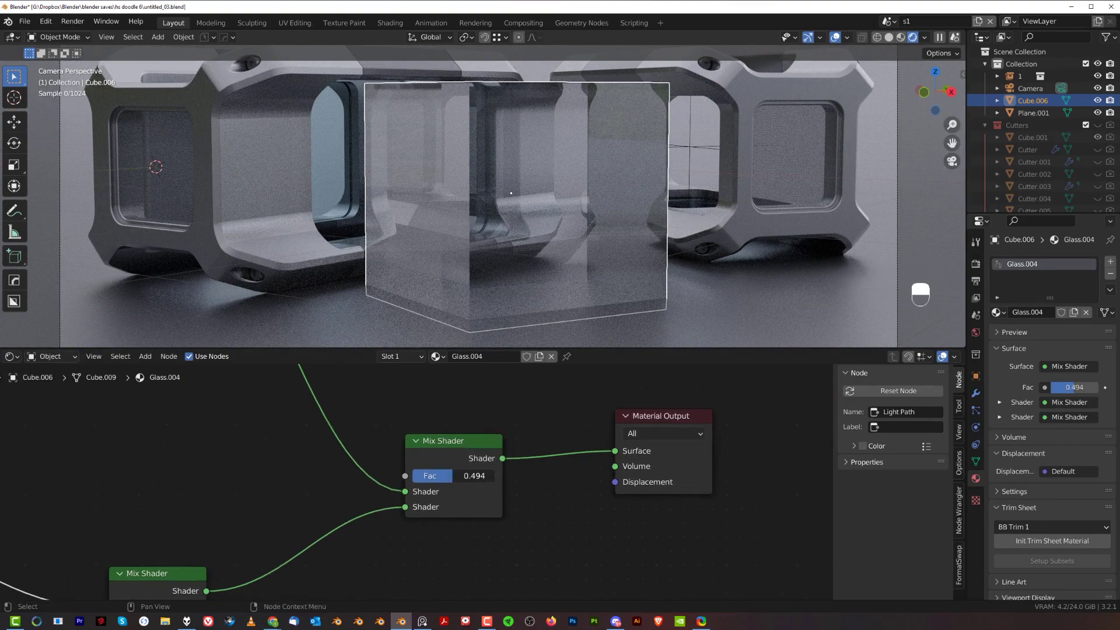
drag(453, 476, 495, 475)
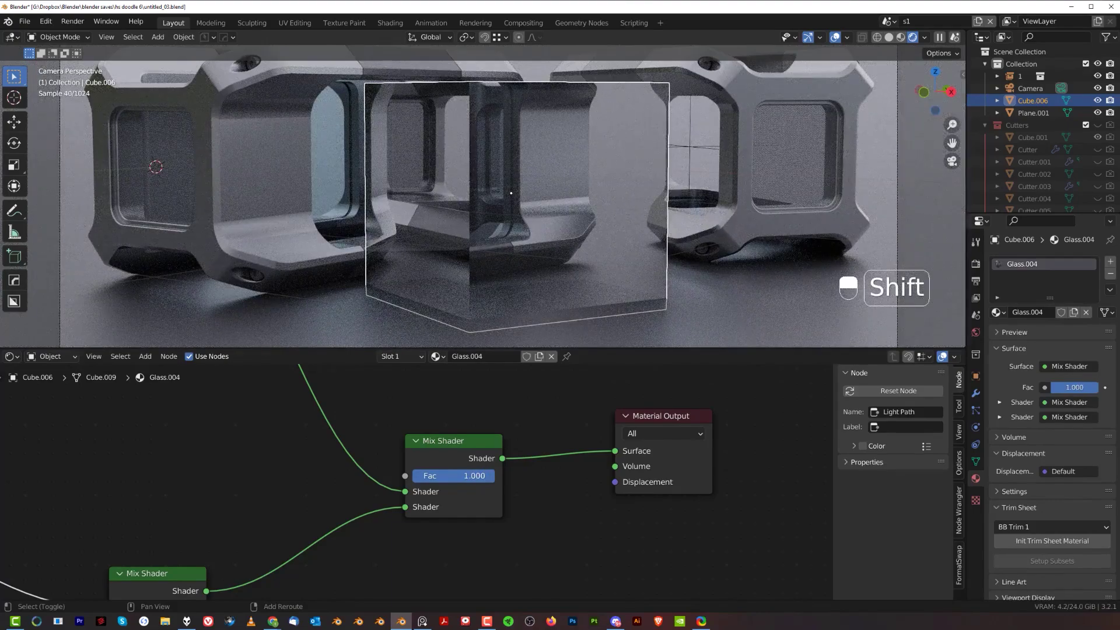
shift+drag(494, 476, 493, 476)
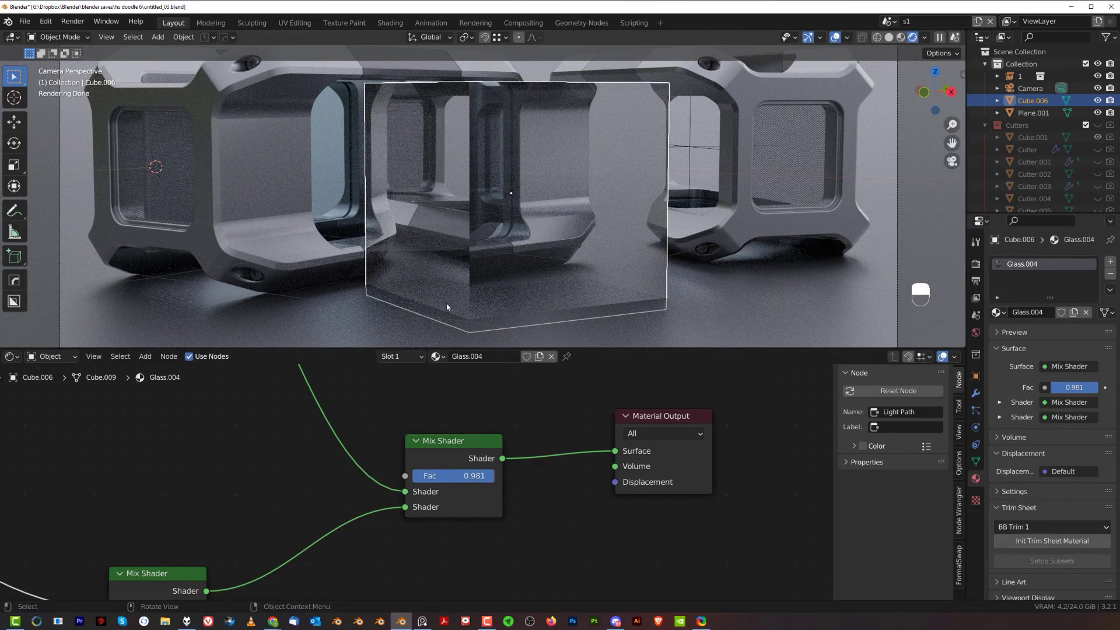
scroll(483, 487, up, 2)
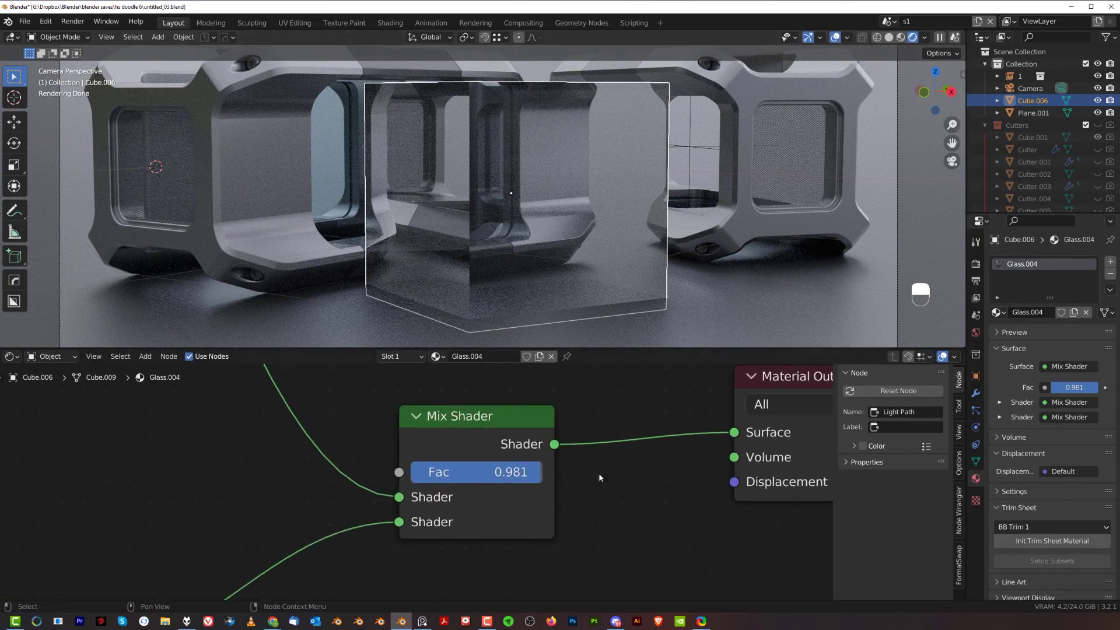
scroll(517, 476, down, 3)
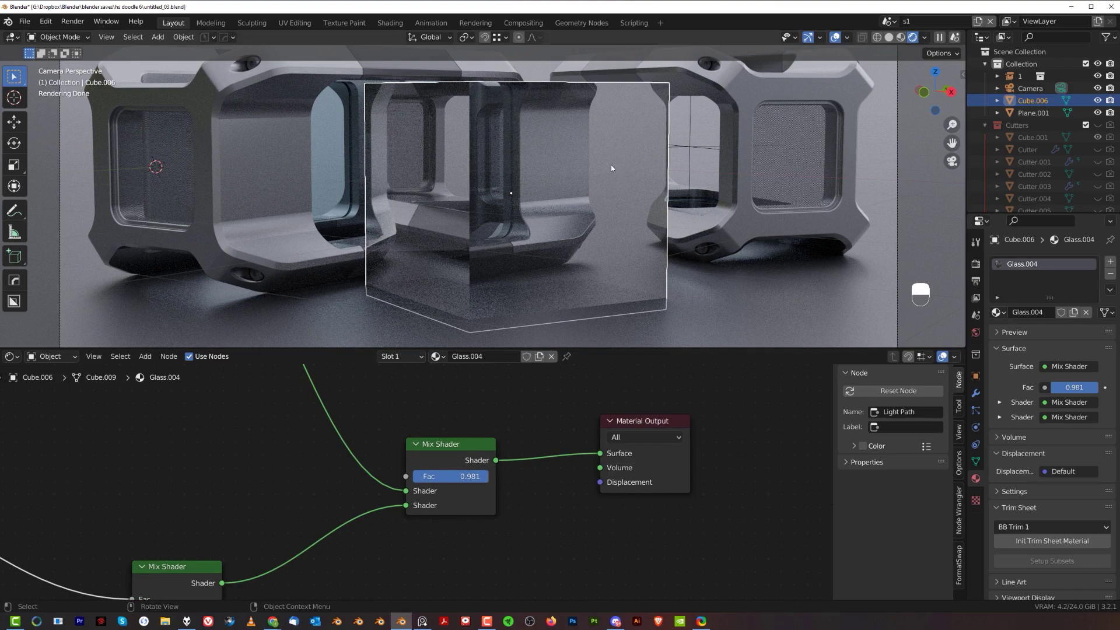
scroll(611, 164, down, 2)
scroll(603, 182, up, 3)
key(x)
scroll(397, 307, down, 4)
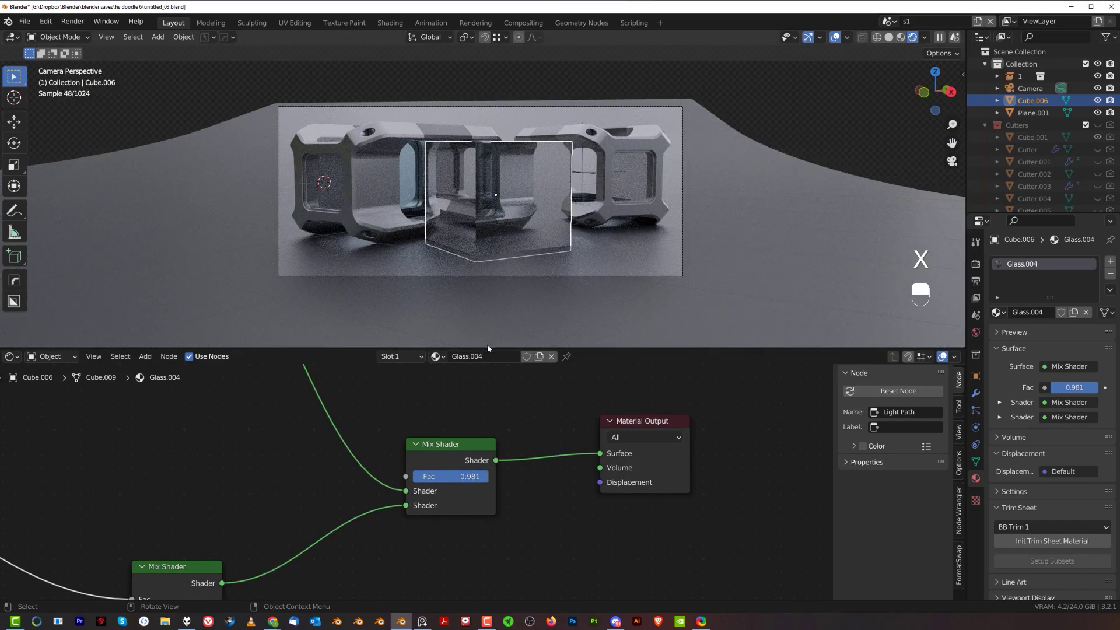
Enlarge the node editor over nearly the whole 3D viewport and fit the complete node tree in view
drag(489, 349, 481, 51)
scroll(404, 238, down, 4)
middle_drag(374, 246, 539, 327)
scroll(419, 333, down, 3)
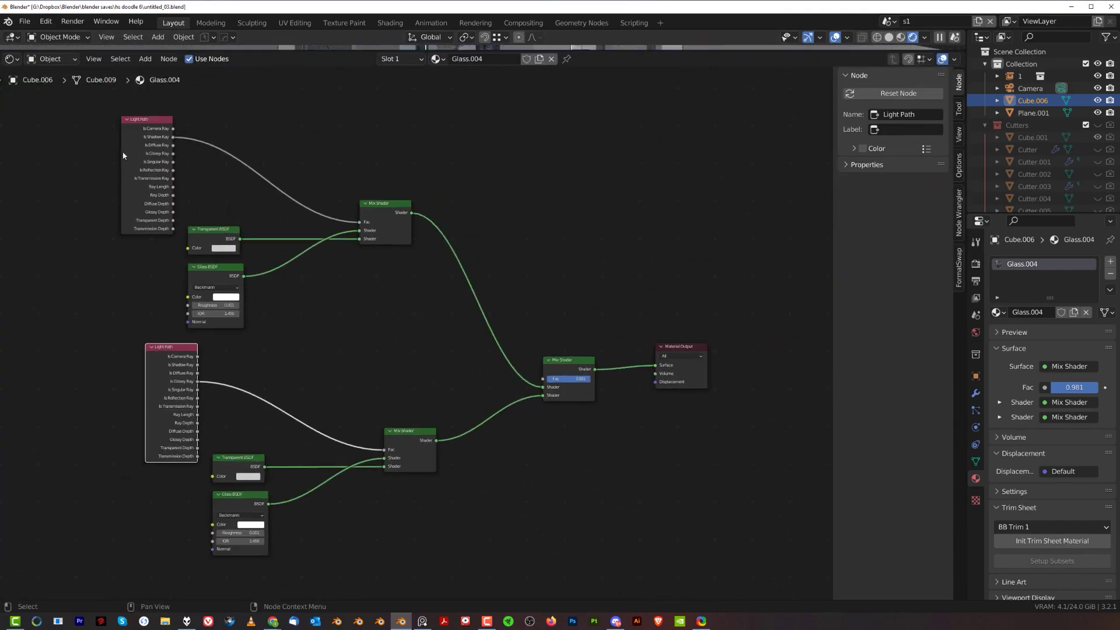
Select the upper Light Path, Transparent BSDF, Glass BSDF and Mix Shader nodes and move them together toward the Material Output side
drag(80, 98, 447, 279)
key(g)
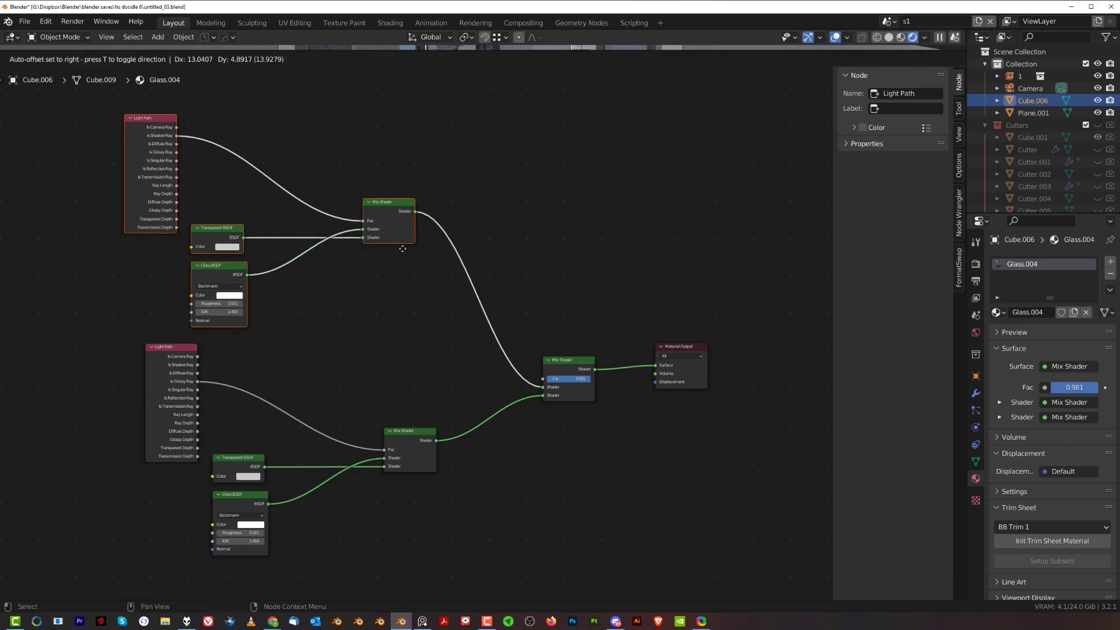
click(463, 279)
Examine the links of the upper and lower node groups and how both reach the Material Output
scroll(441, 243, up, 2)
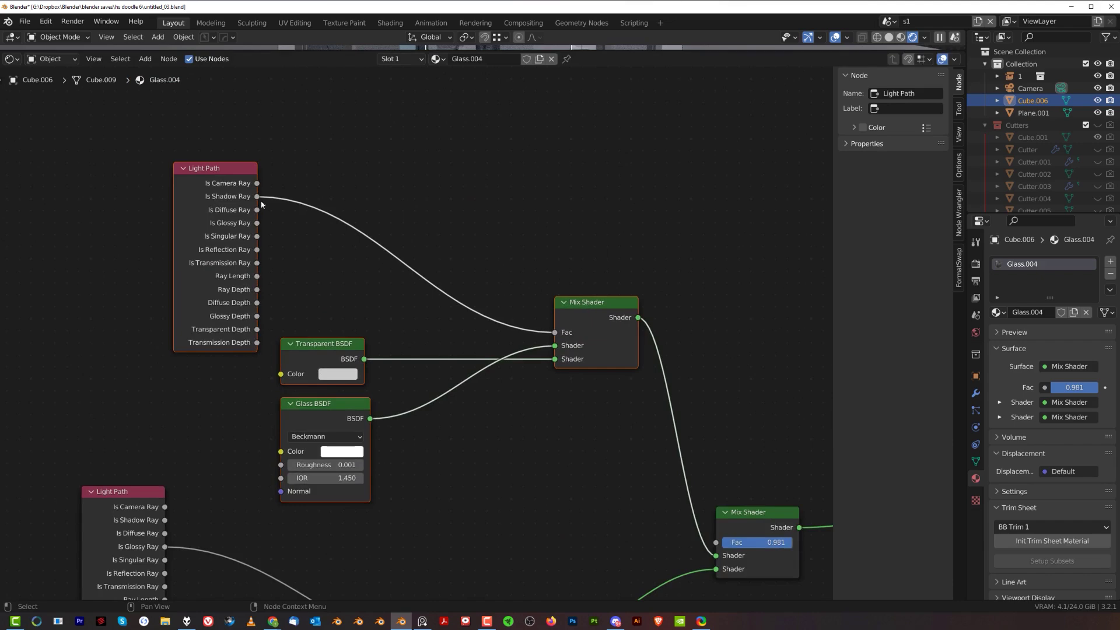
scroll(280, 232, down, 5)
middle_drag(436, 387, 390, 188)
scroll(352, 318, up, 4)
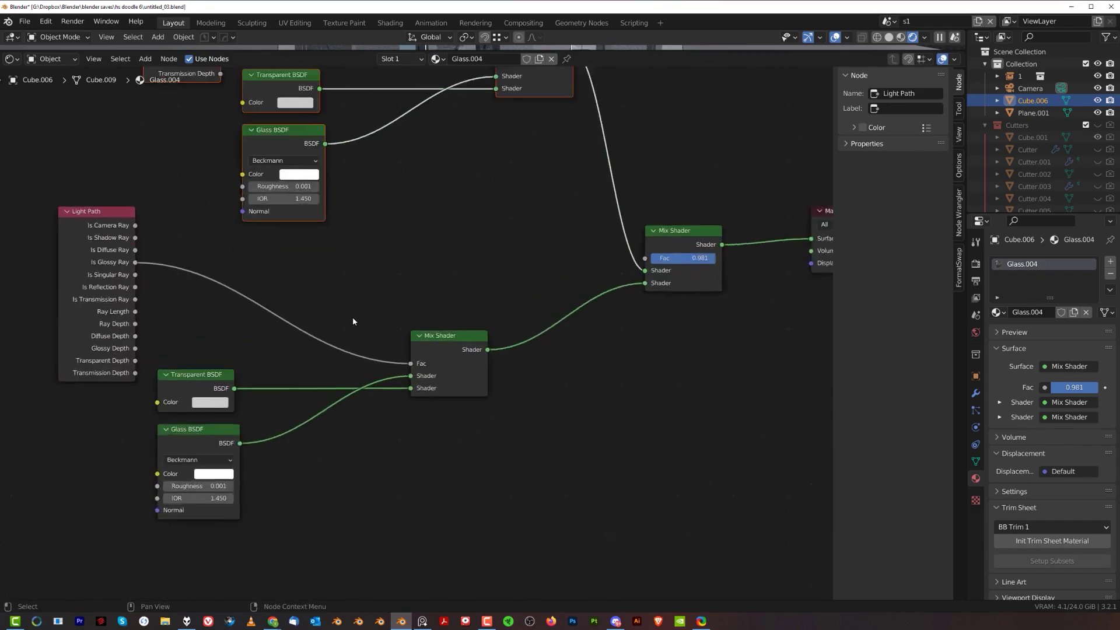
scroll(353, 318, up, 1)
middle_drag(331, 319, 516, 334)
scroll(312, 339, up, 1)
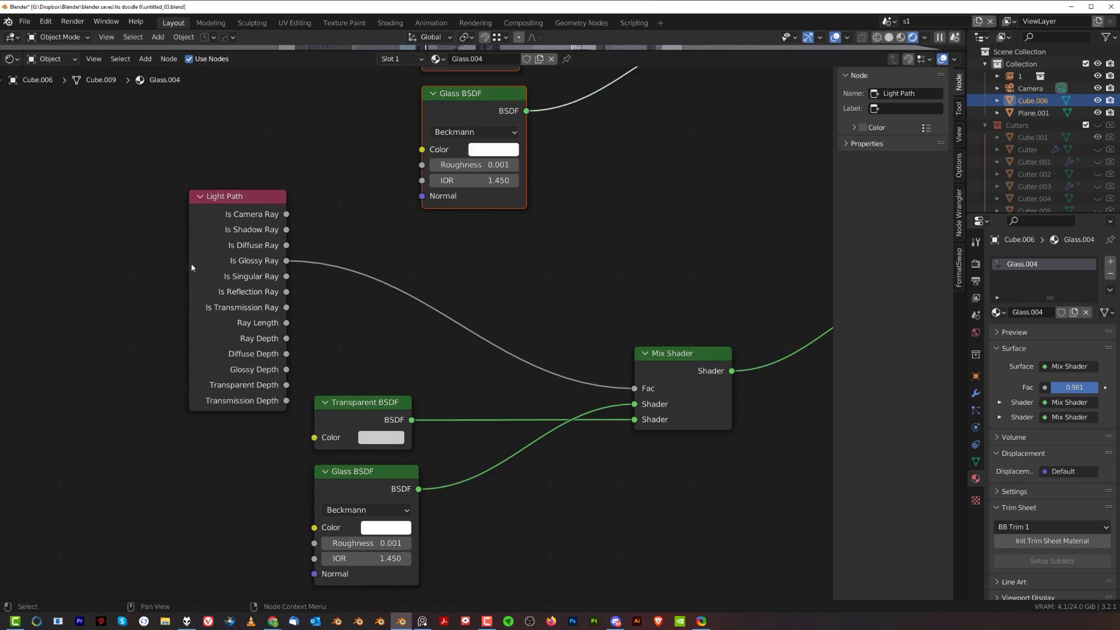
scroll(622, 322, down, 6)
middle_drag(713, 282, 384, 360)
scroll(338, 314, up, 3)
middle_drag(433, 290, 446, 293)
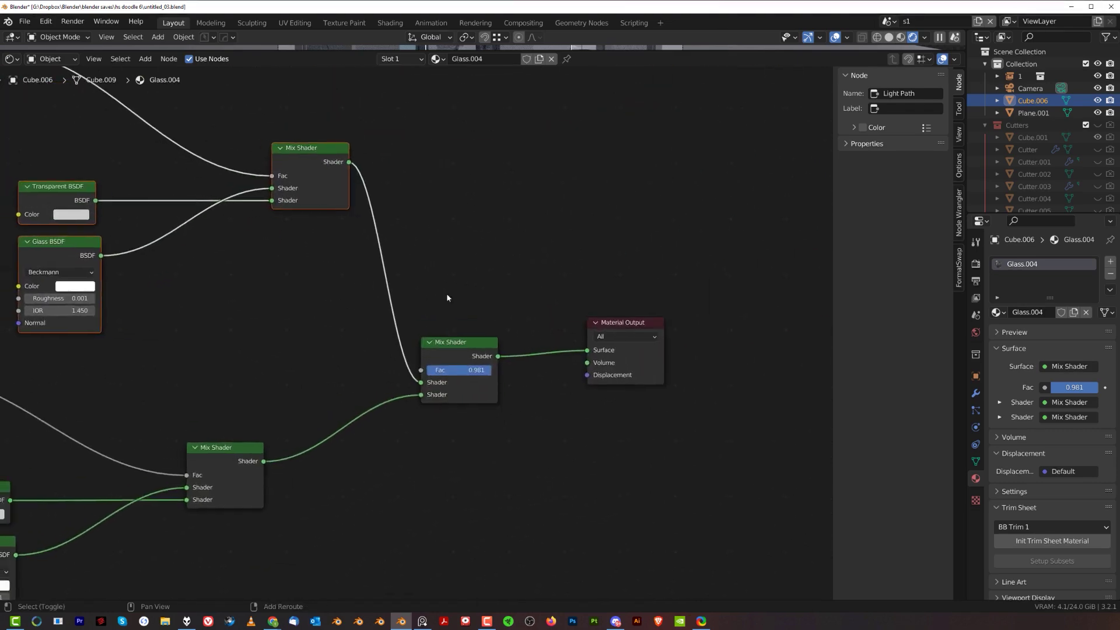
Align the lower Mix Shader beneath the upper one and raise the final Mix Shader to sit beside the Material Output
scroll(446, 293, up, 3)
drag(193, 479, 289, 412)
drag(456, 348, 488, 320)
scroll(502, 336, down, 2)
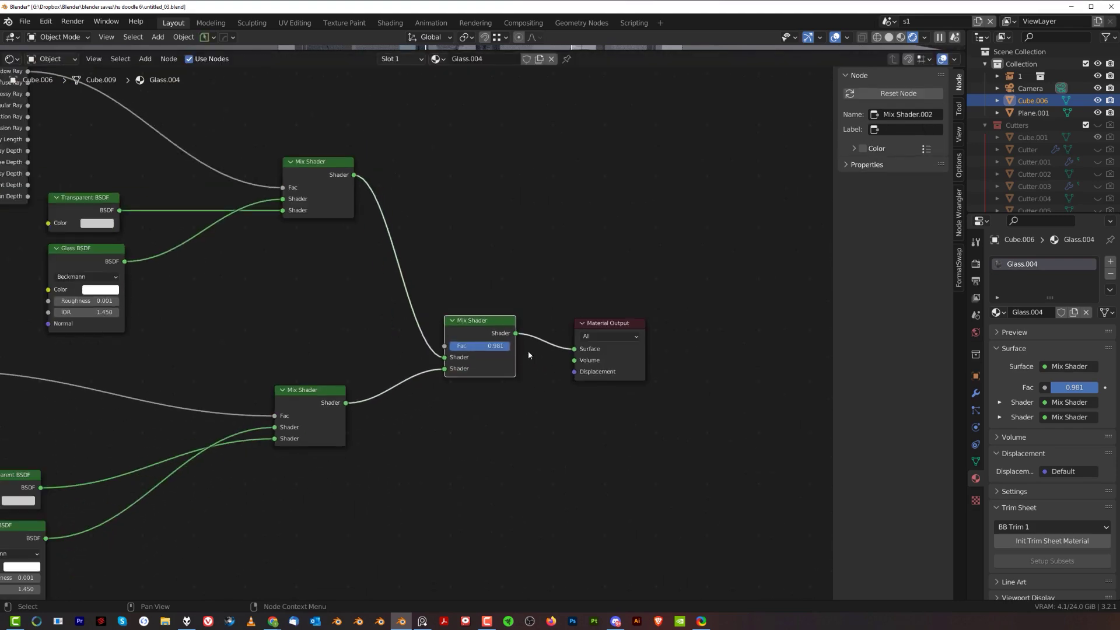
Shrink the node editor to a narrow strip so the rendered 3D viewport fills most of the workspace
scroll(525, 339, down, 6)
middle_drag(540, 69, 551, 272)
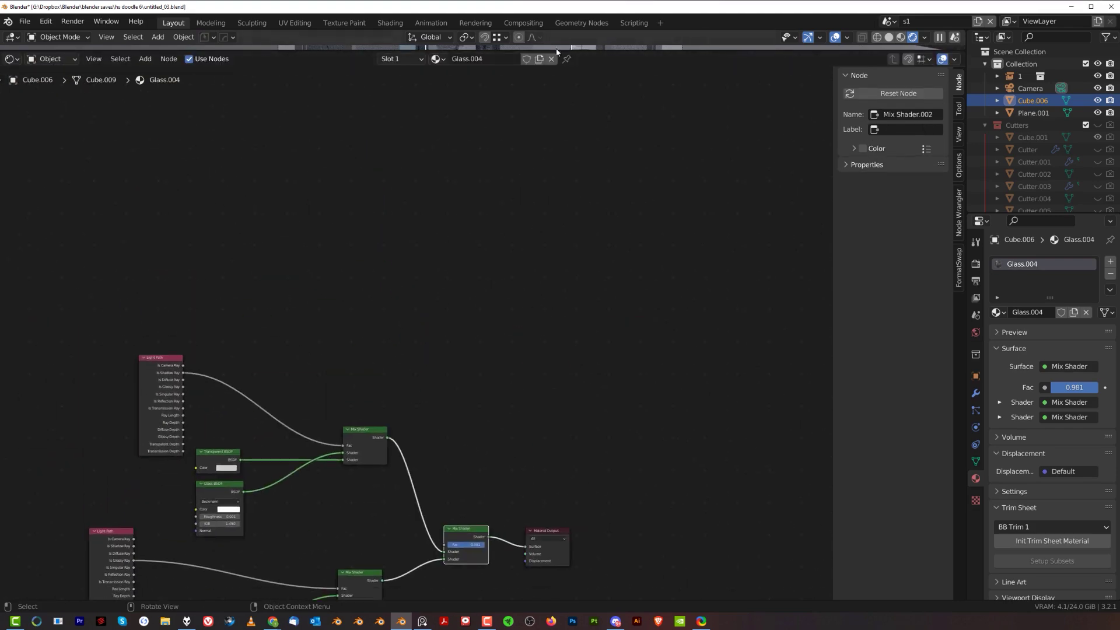
drag(594, 49, 565, 523)
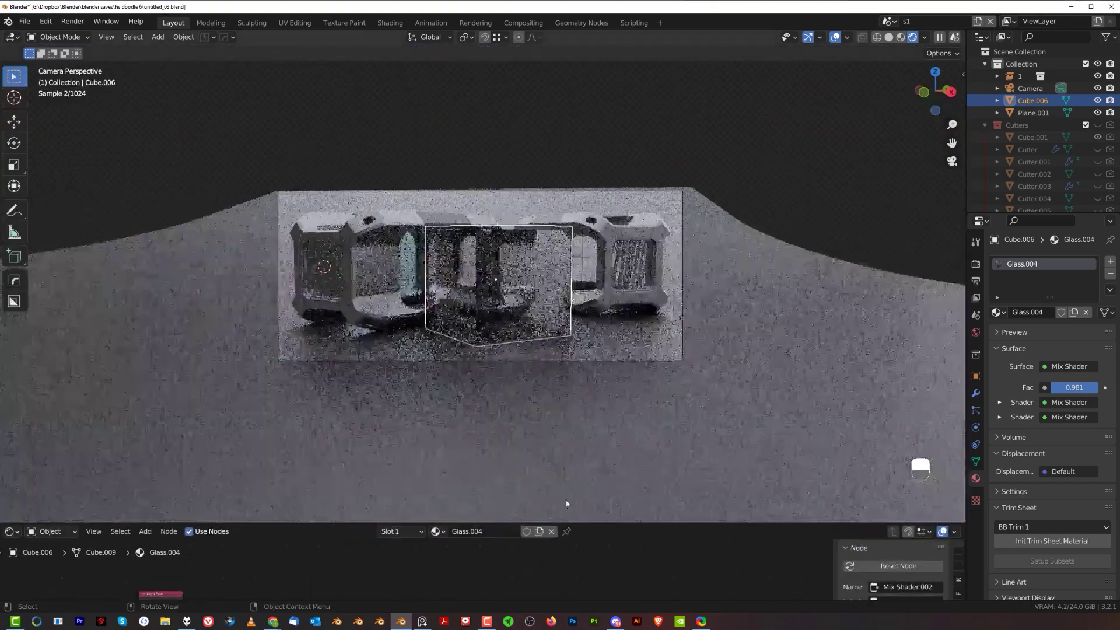